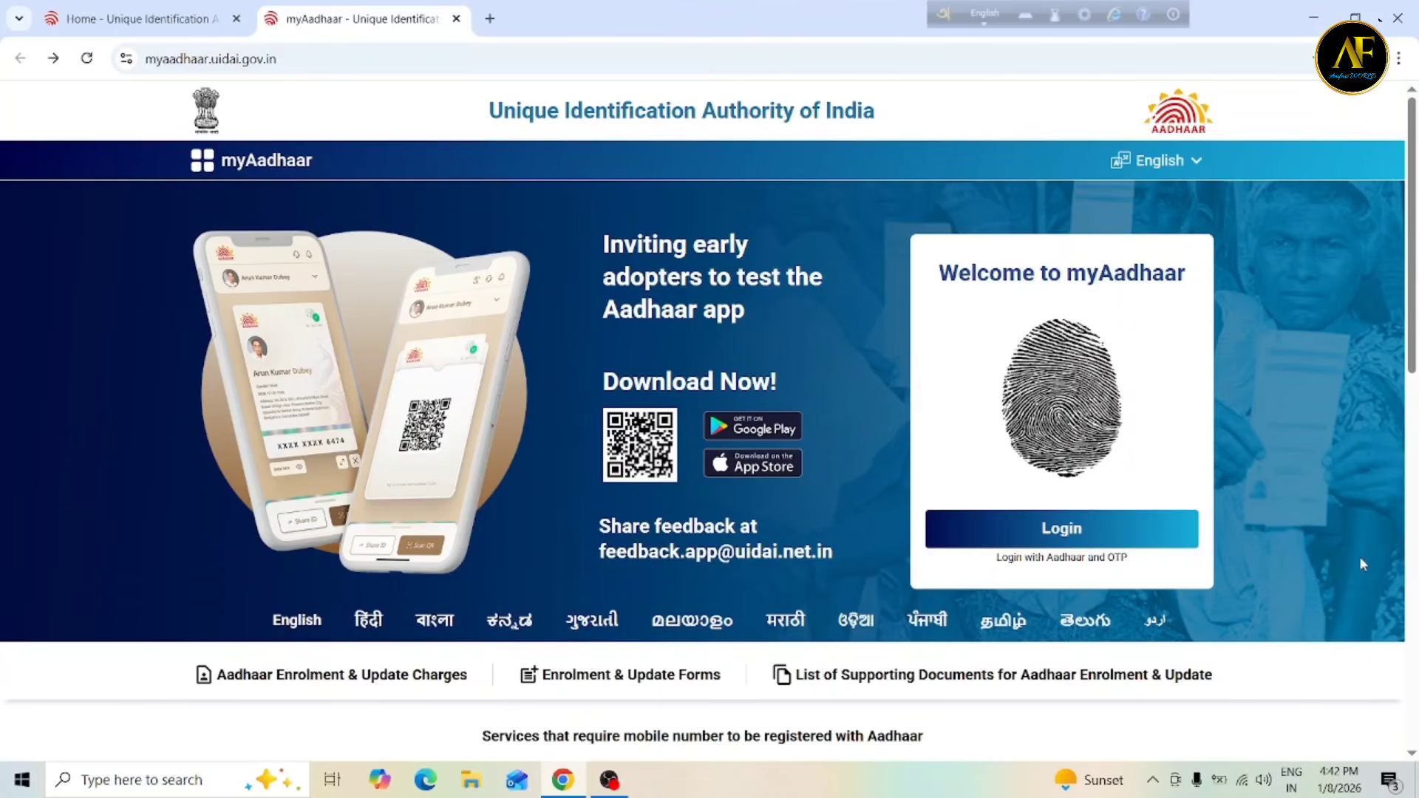
# Open the appointment booking service for Aadhaar enrolment or update.
pyautogui.click(1413, 755)
pyautogui.click(1412, 755)
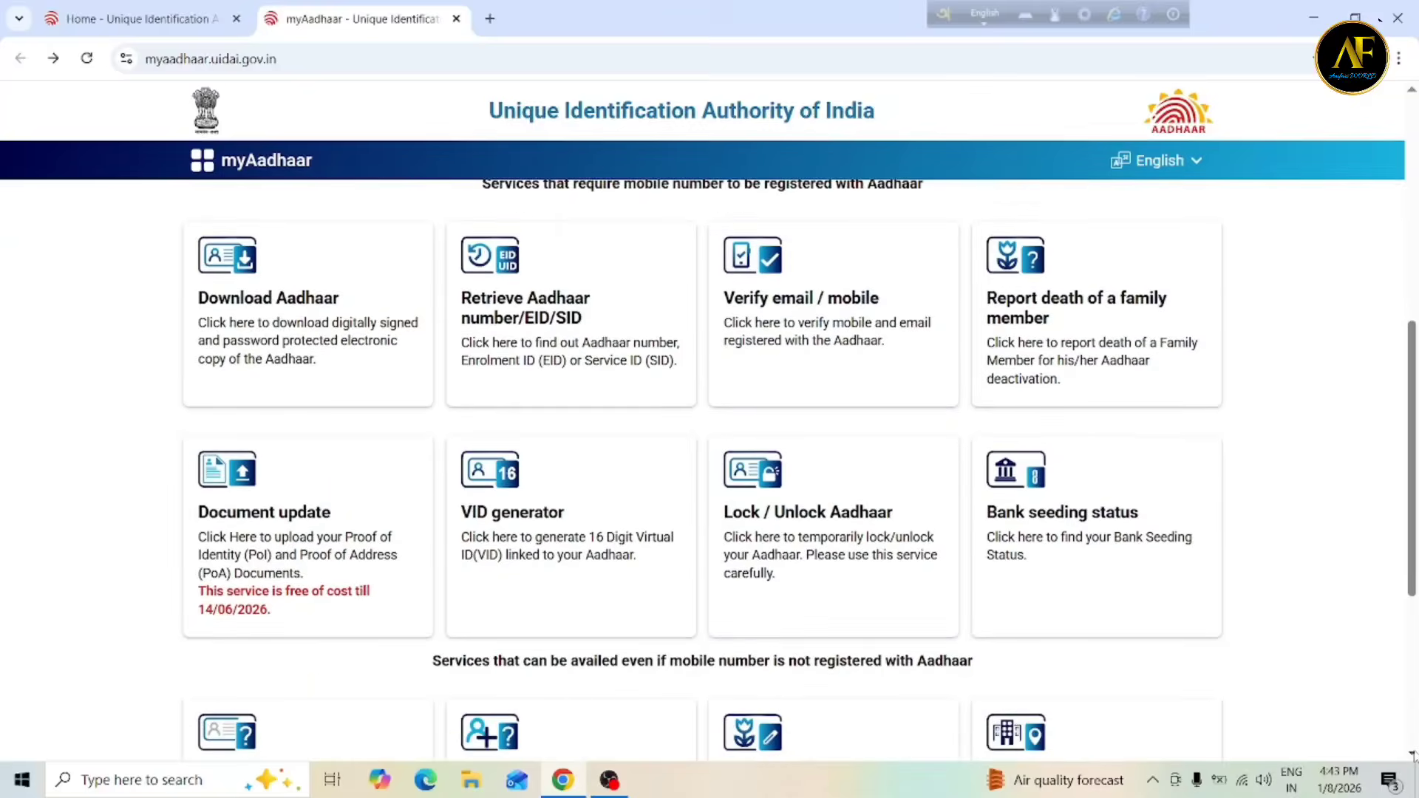
pyautogui.click(1413, 754)
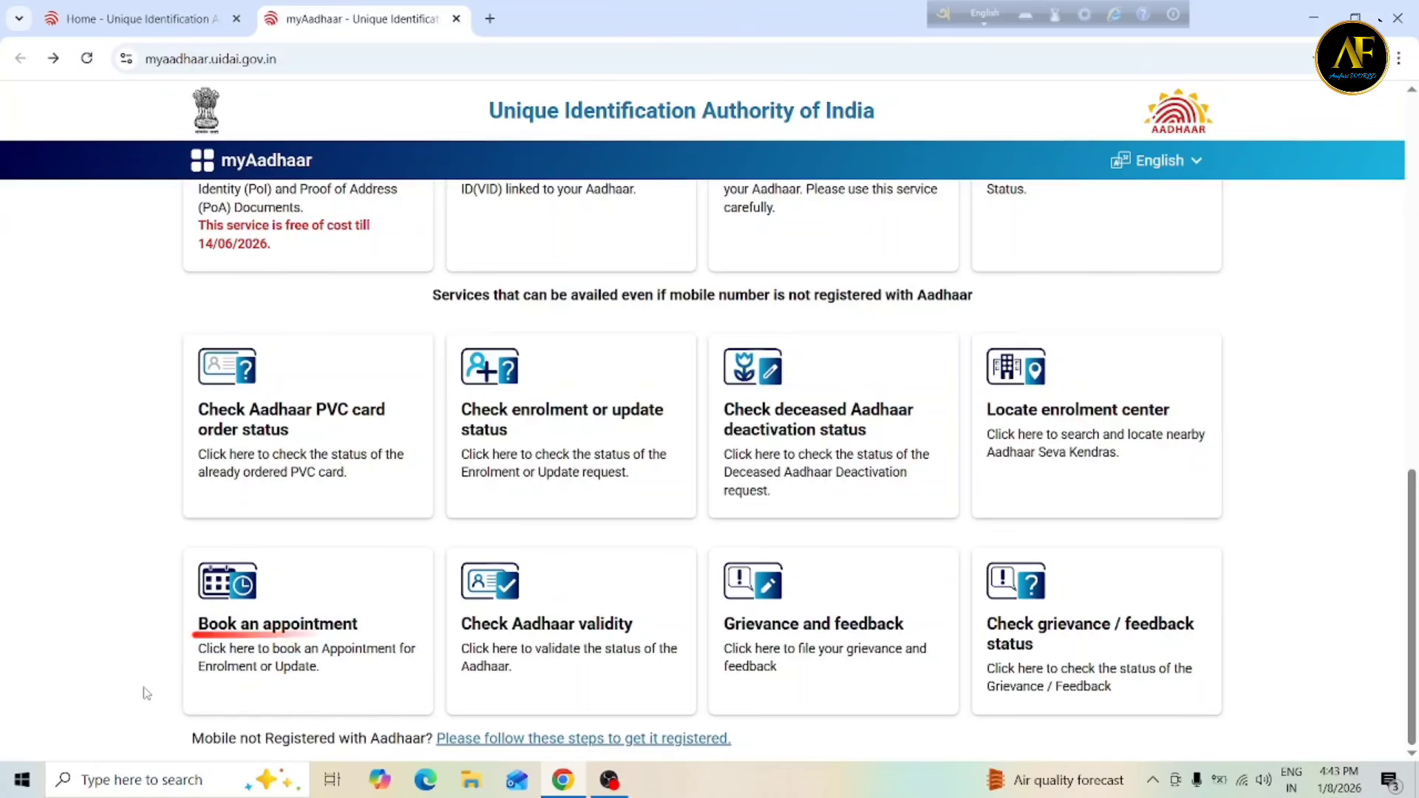
pyautogui.click(251, 620)
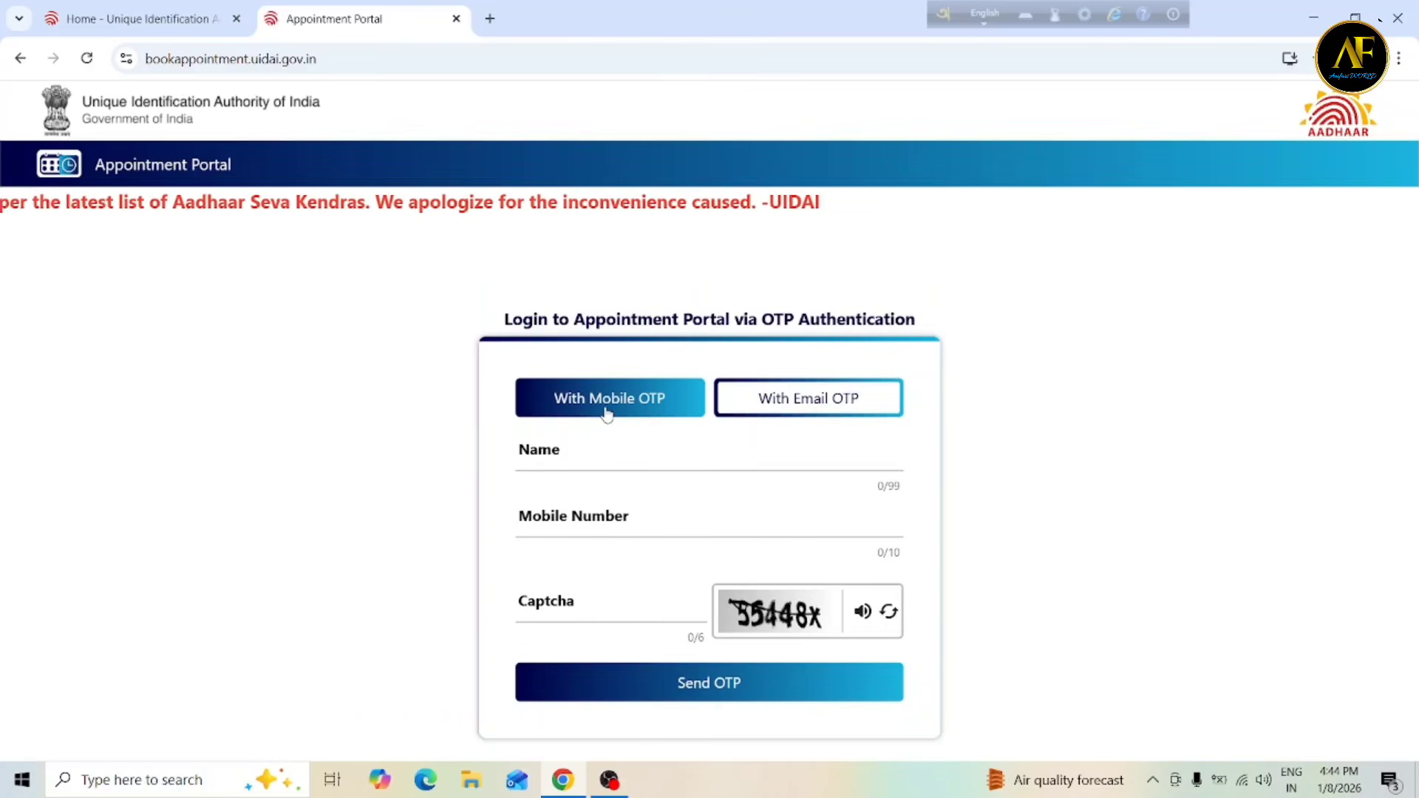
# Compare the Email OTP and Mobile OTP login forms, returning to the Mobile OTP form.
pyautogui.click(781, 400)
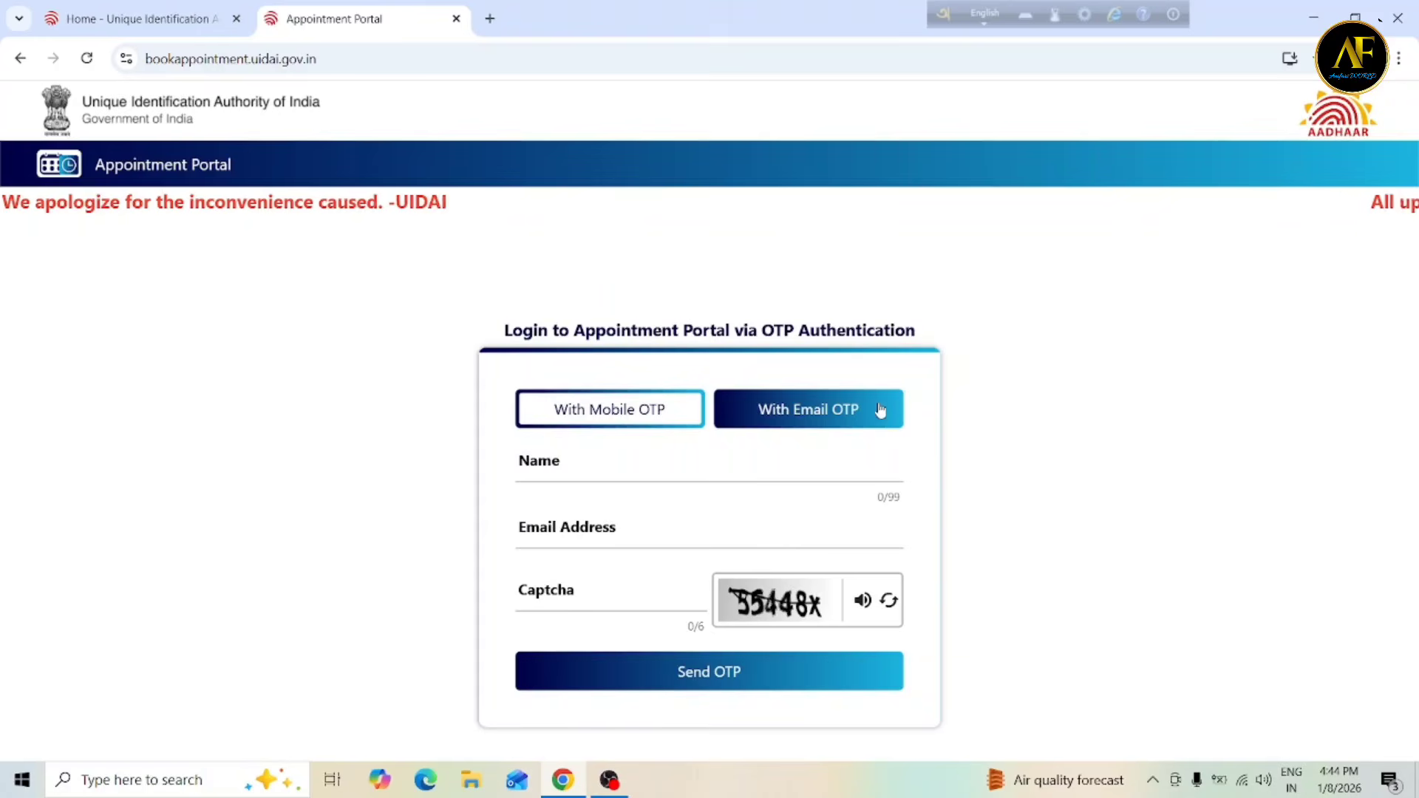
pyautogui.click(633, 410)
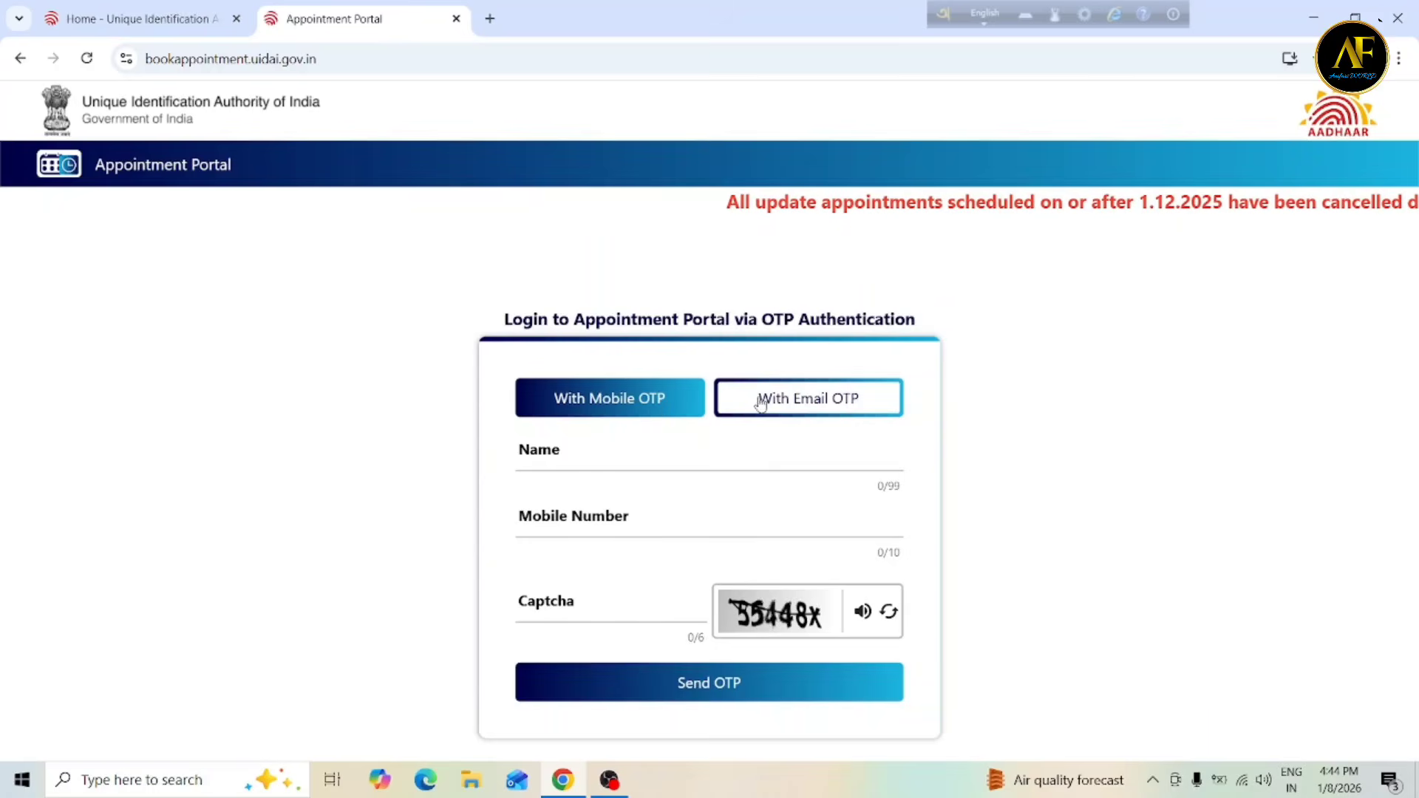
pyautogui.click(808, 403)
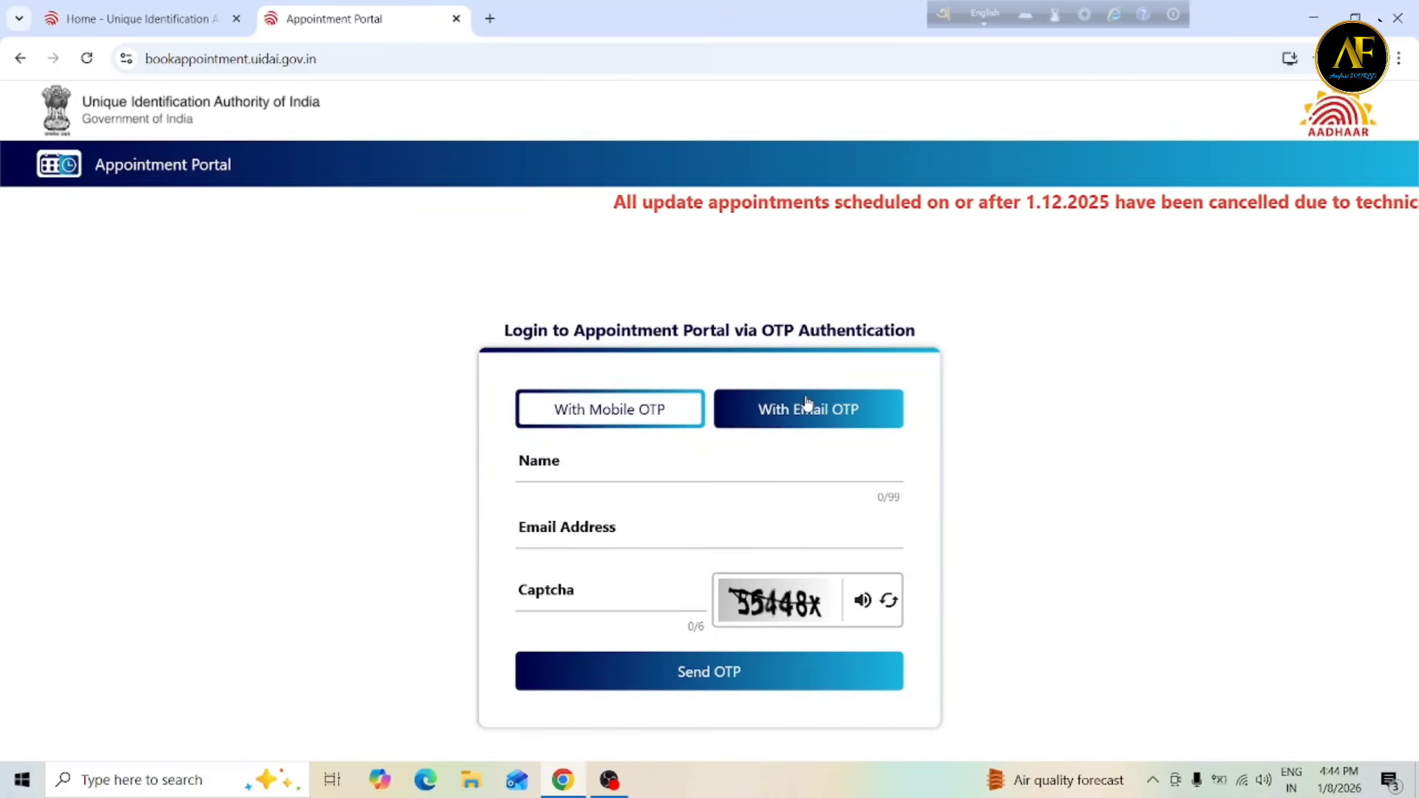
pyautogui.click(592, 410)
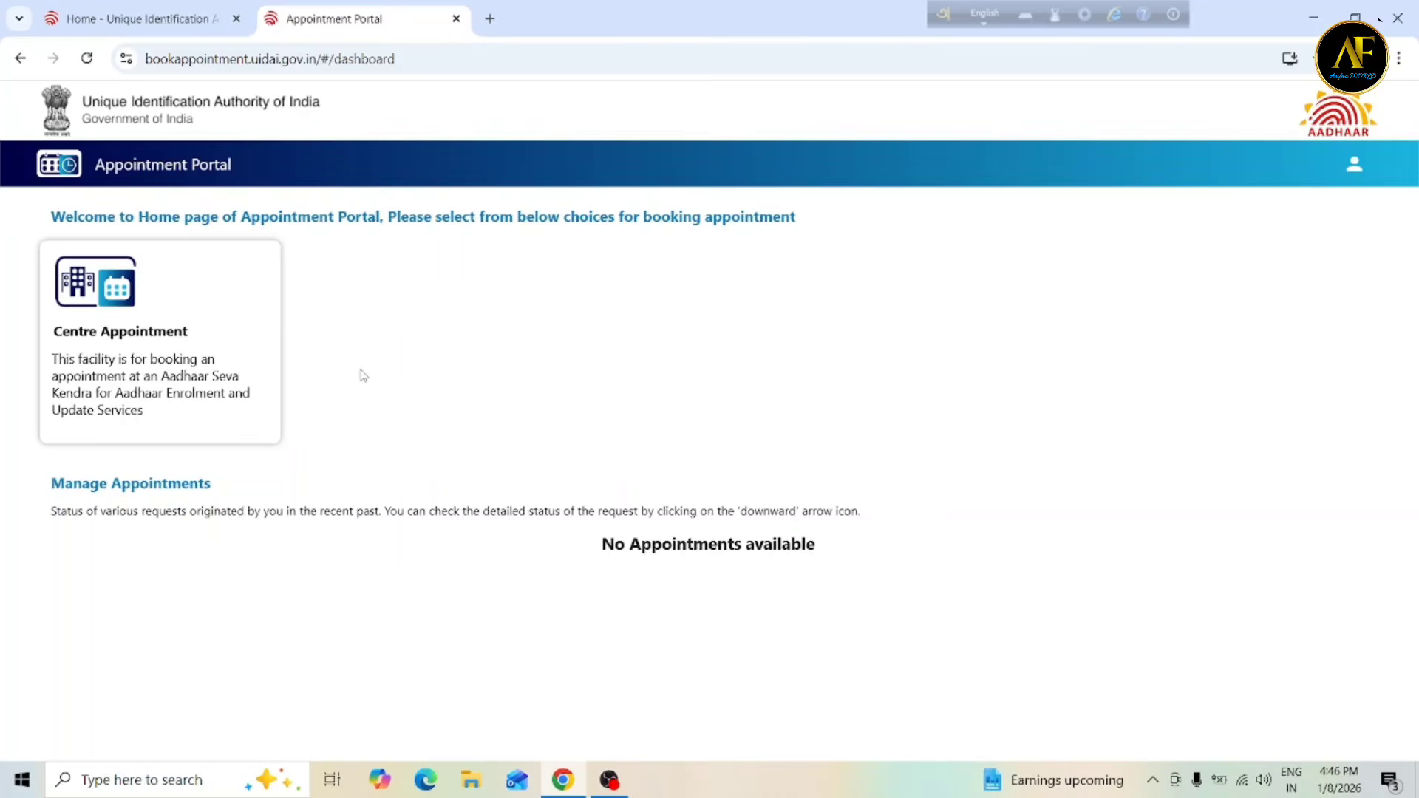
# Start a Centre Appointment booking and acknowledge the backend error notice.
pyautogui.click(187, 381)
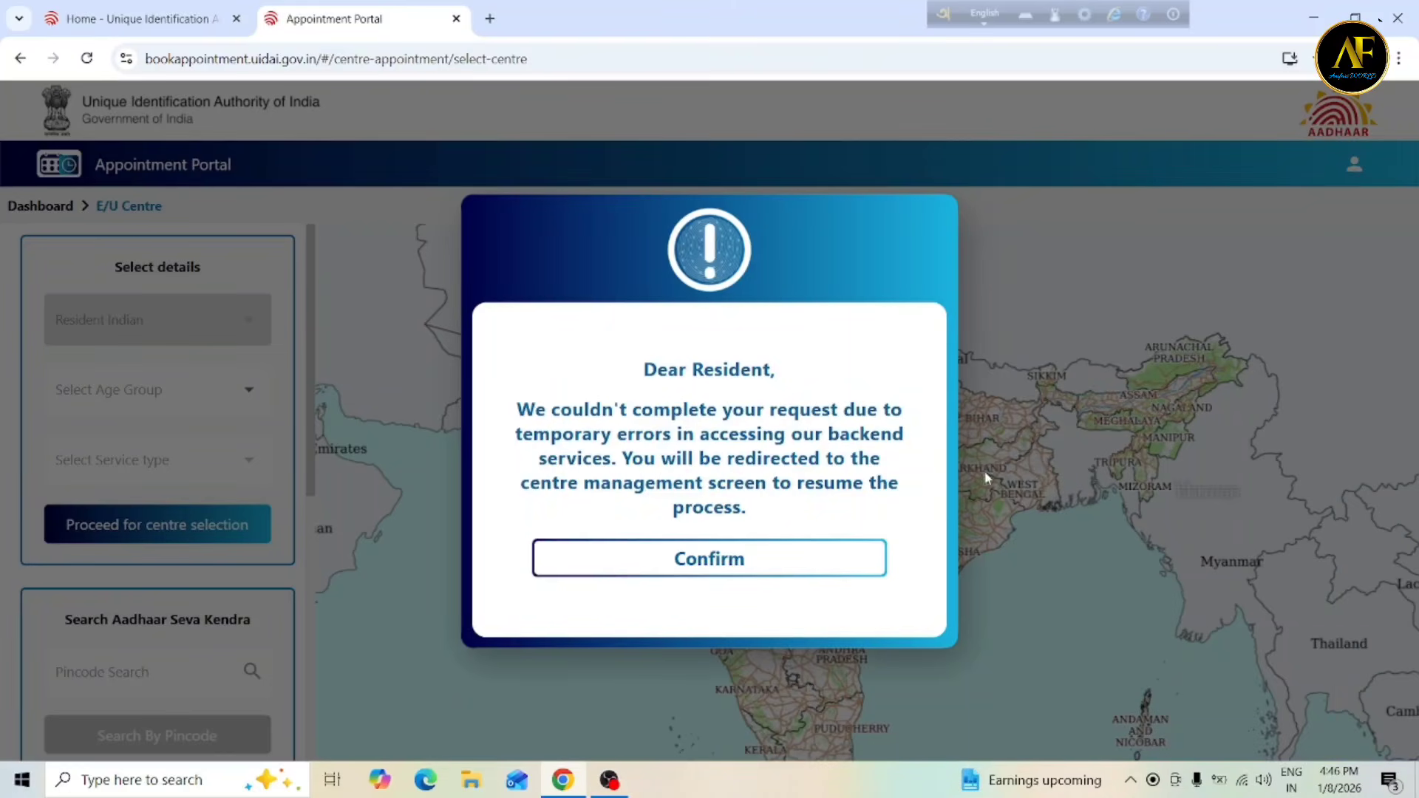
pyautogui.click(709, 561)
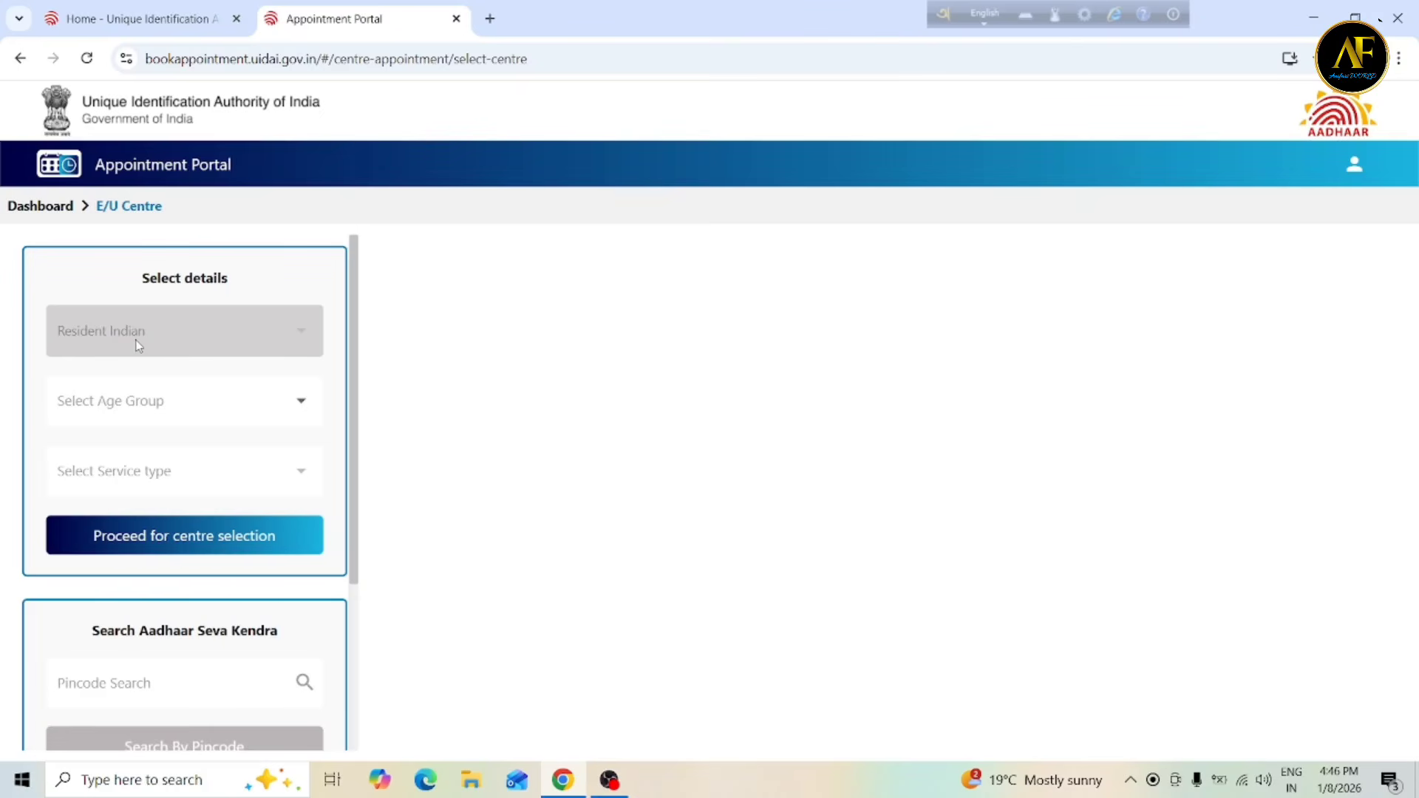
# Choose the age group 0 to 5 years and view the service types offered for it.
pyautogui.click(284, 405)
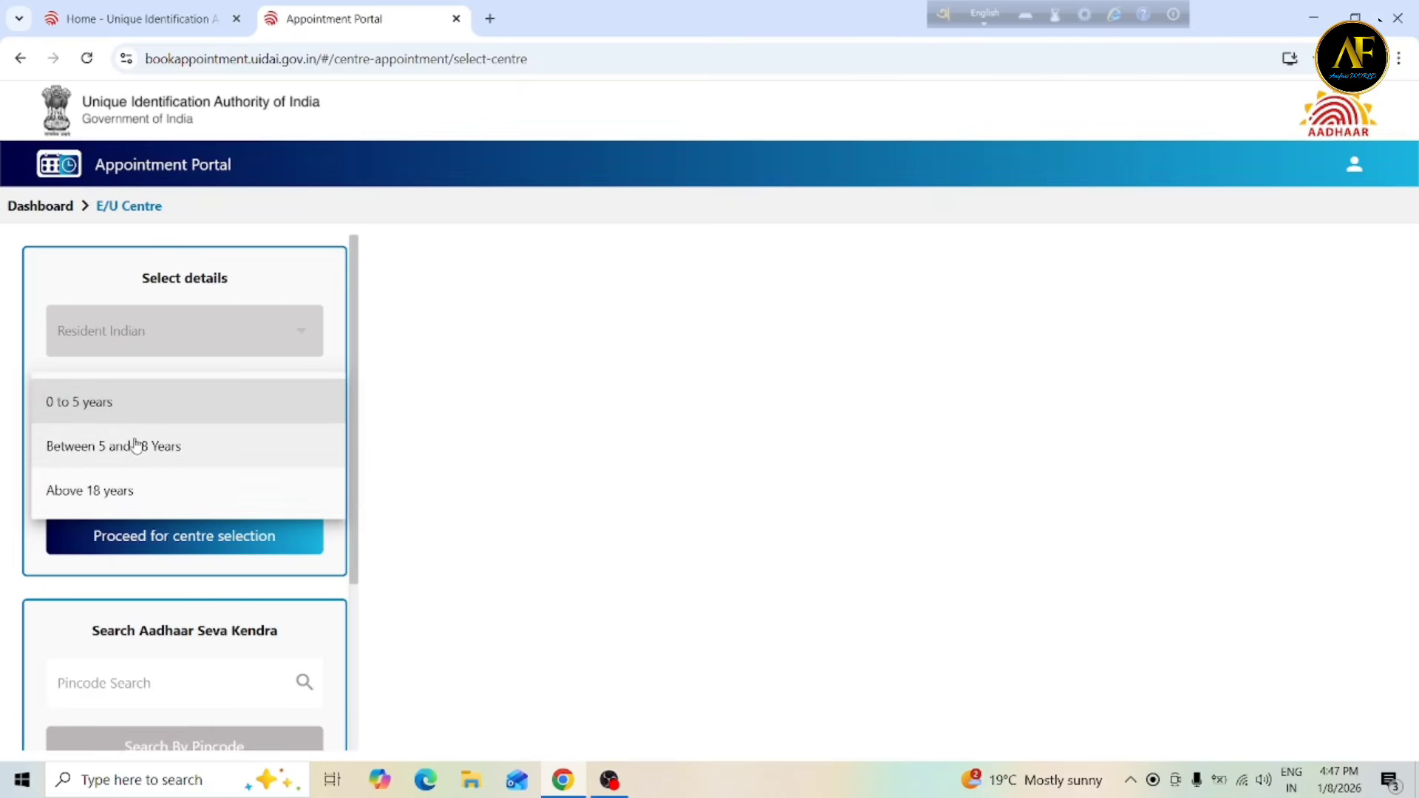
pyautogui.click(140, 406)
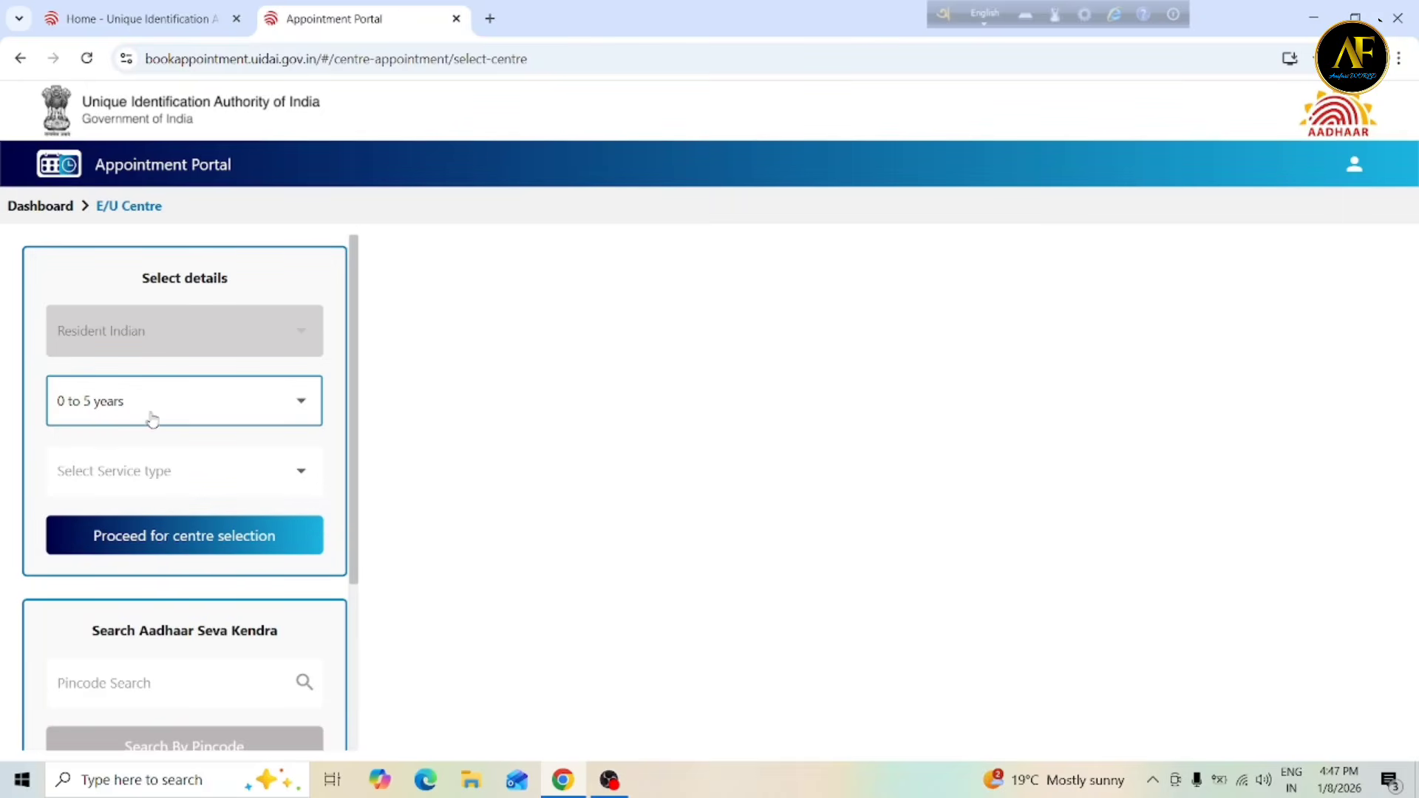
pyautogui.click(182, 482)
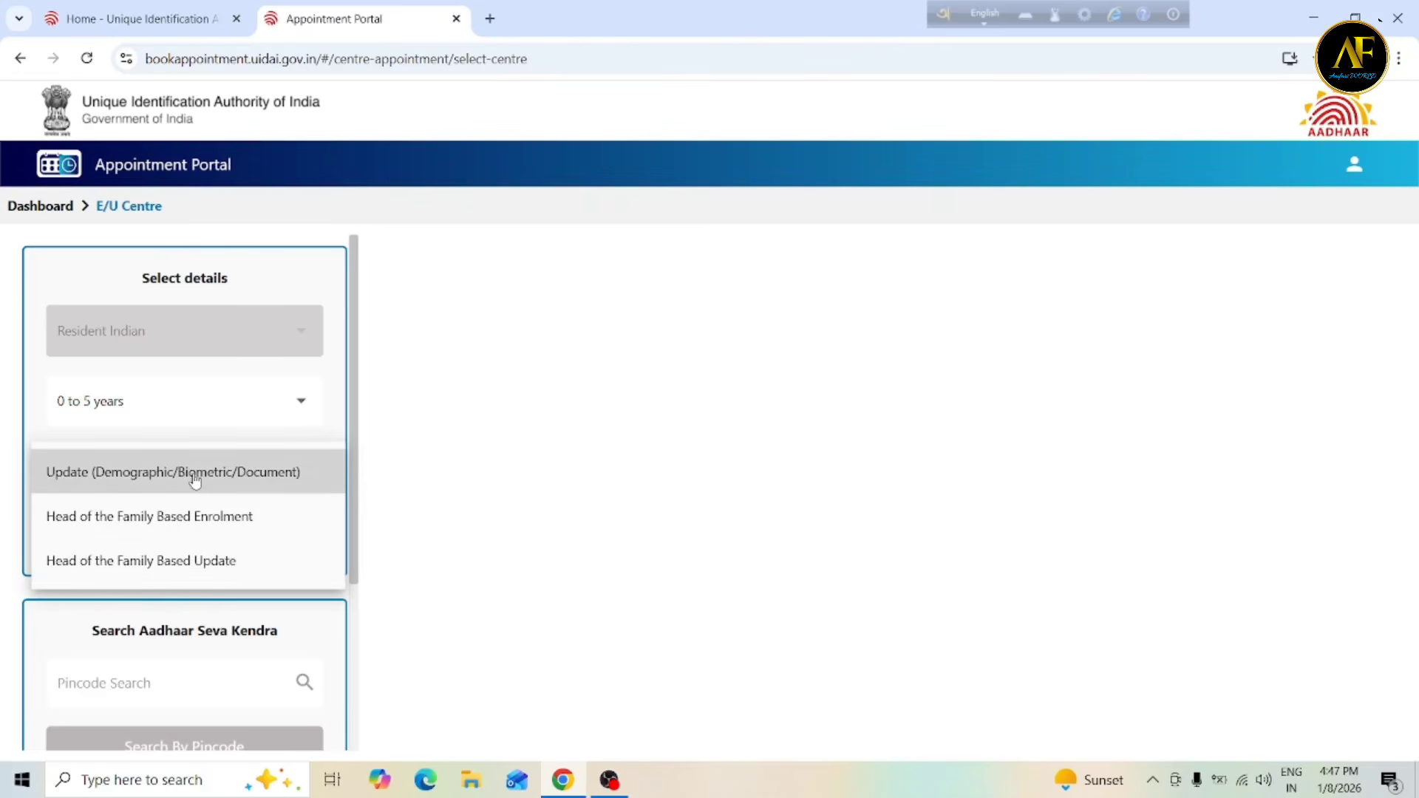
pyautogui.click(284, 405)
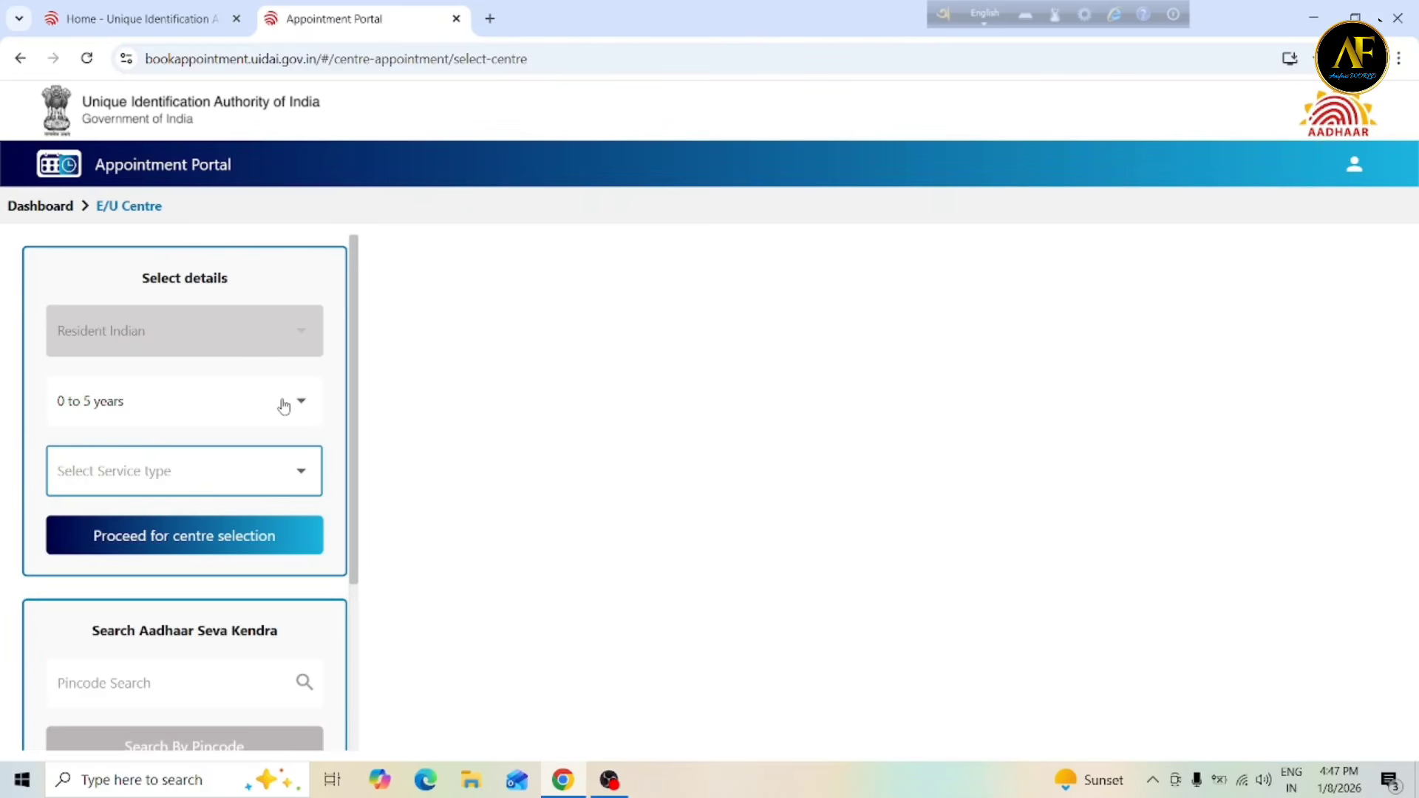
# Choose the age group Between 5 and 18 Years and view the service types offered for it.
pyautogui.click(284, 405)
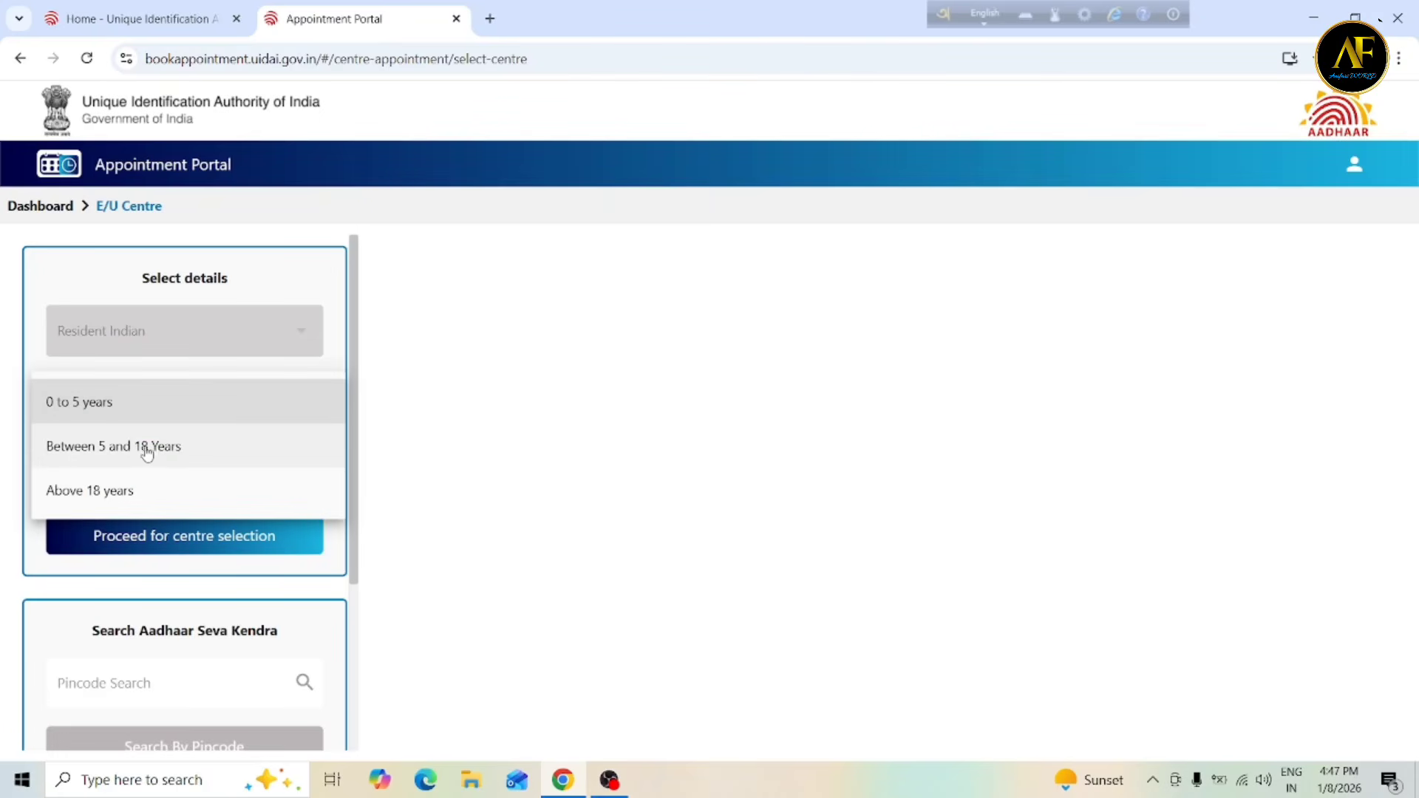
pyautogui.click(172, 448)
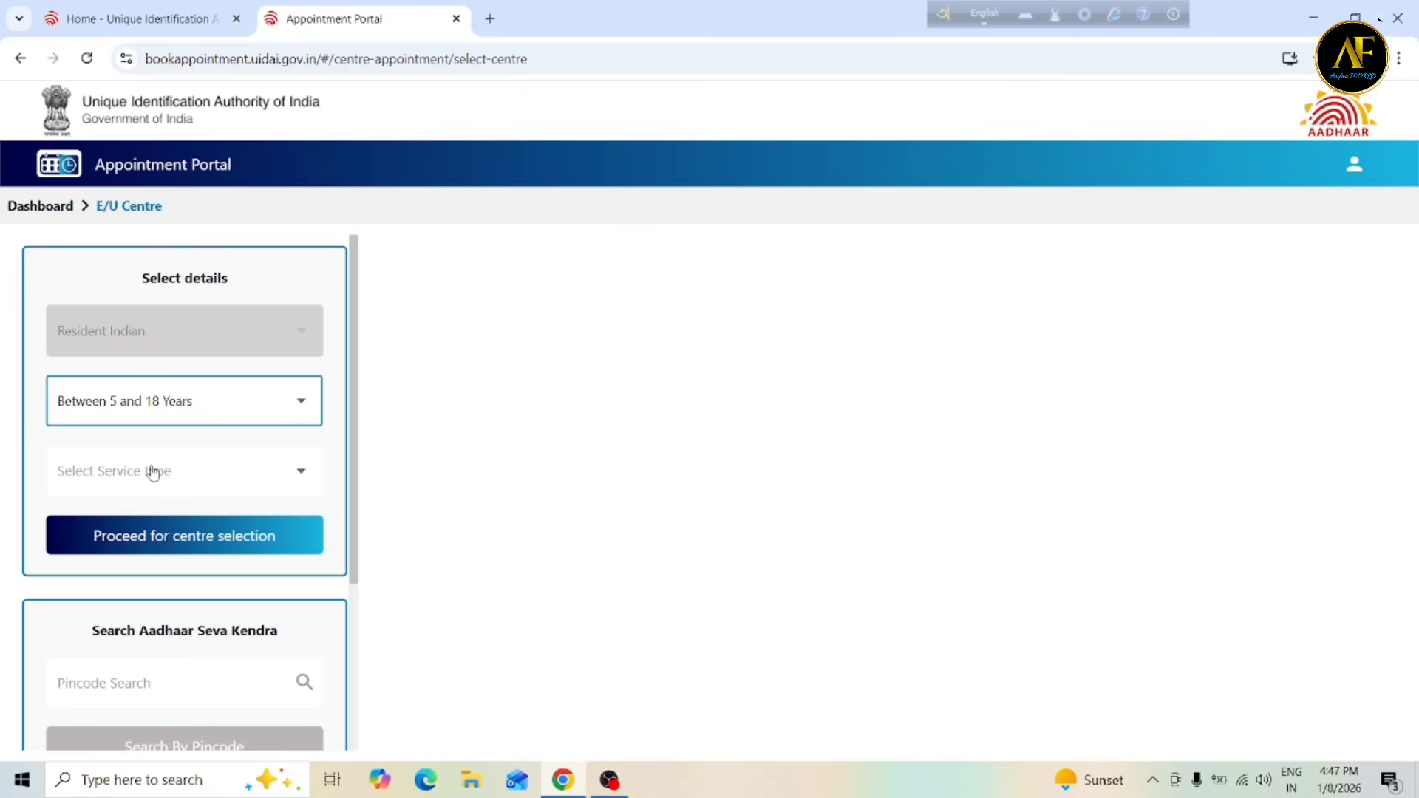
pyautogui.click(164, 475)
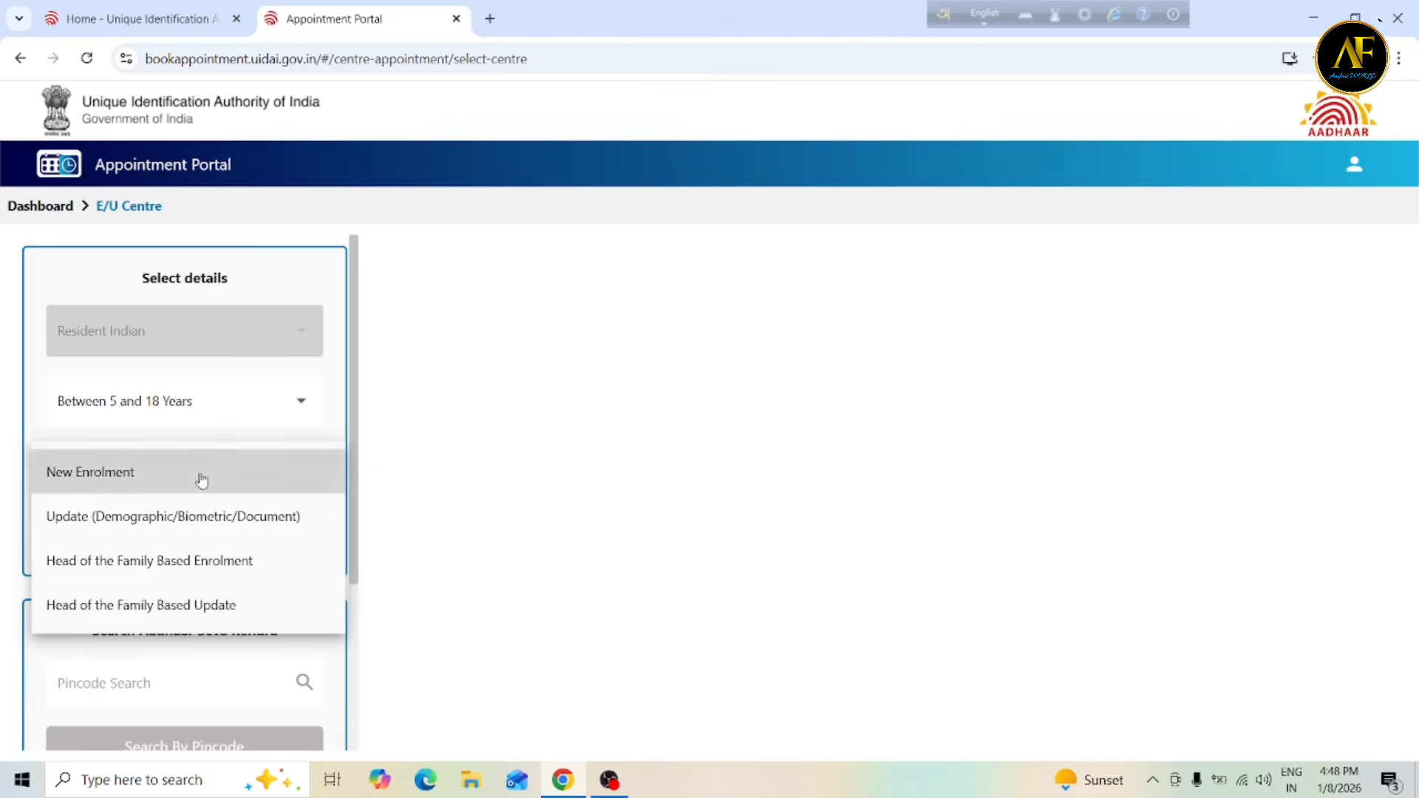
pyautogui.click(227, 413)
# Set the age group to Above 18 years and the service type to Update (Demographic/Biometric/Document).
pyautogui.click(227, 413)
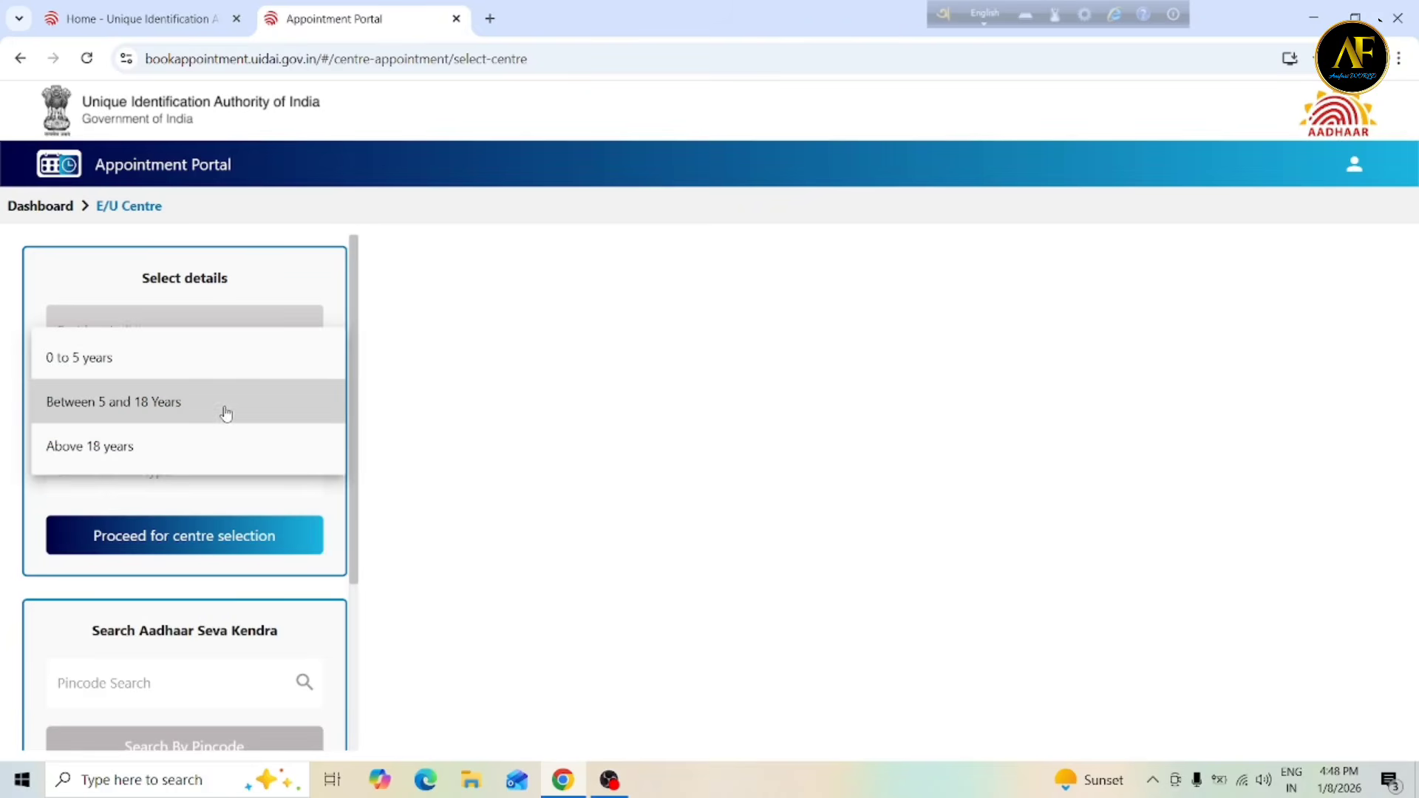
pyautogui.click(125, 451)
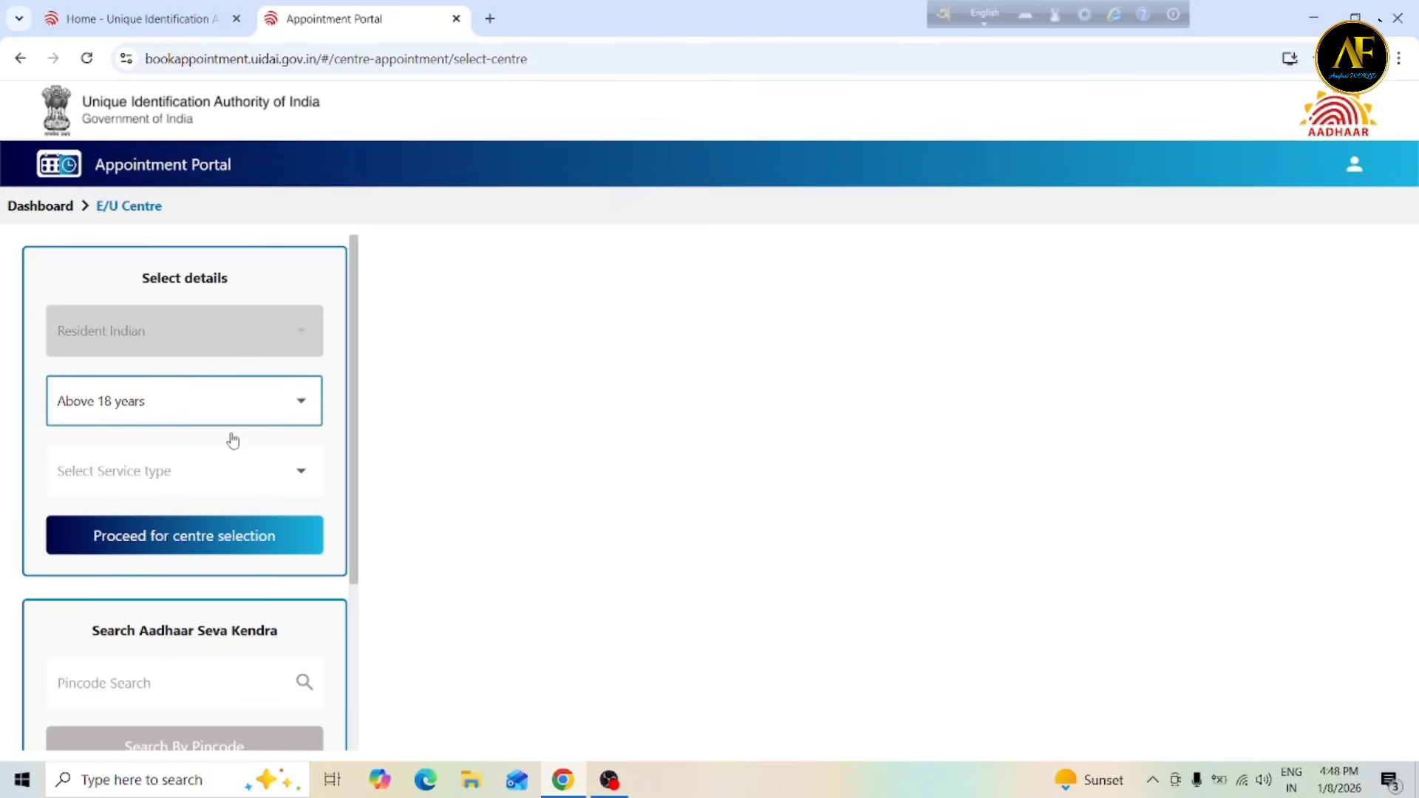
pyautogui.click(213, 481)
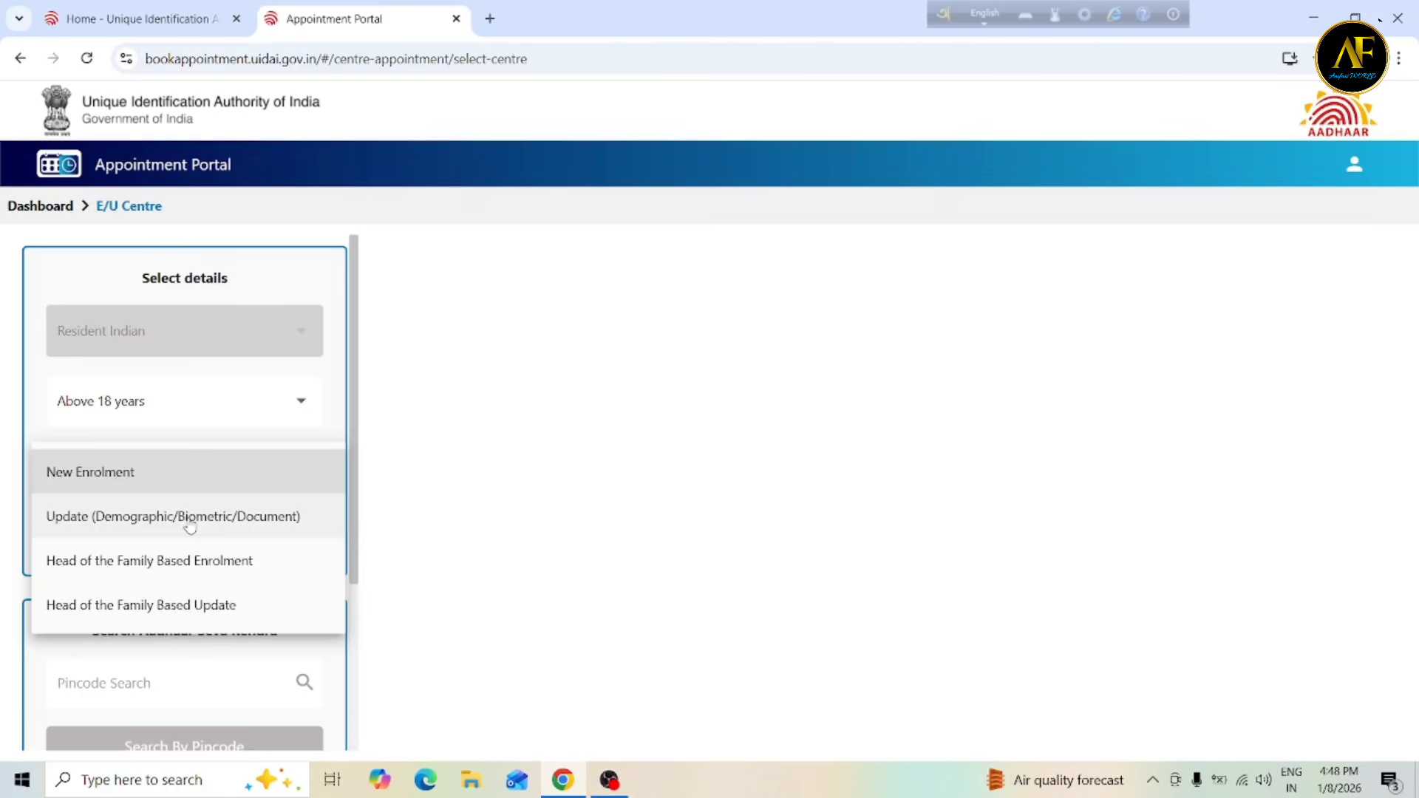
pyautogui.click(138, 526)
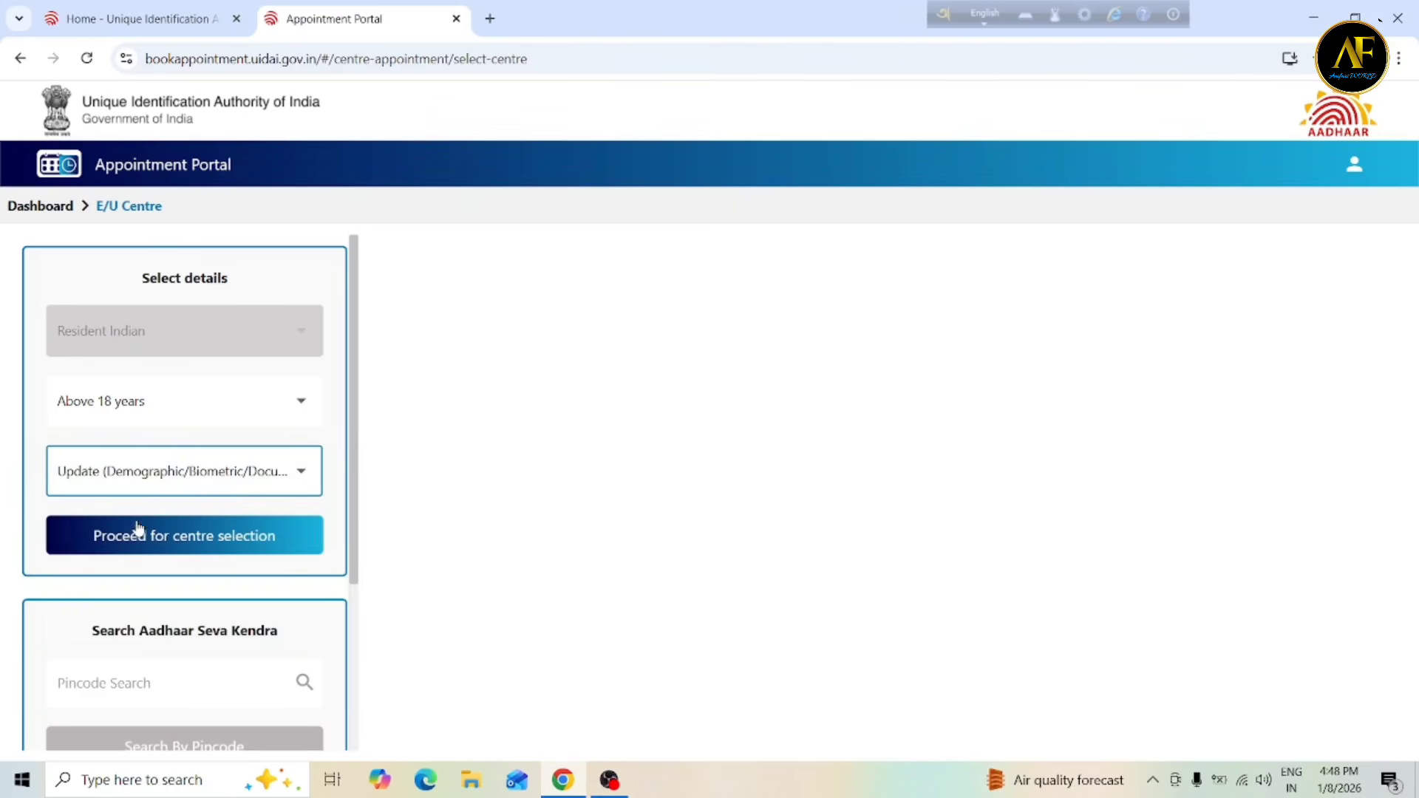
# Try Head of the Family Based Enrolment as the service type, and return to Update (Demographic/Biometric/Document).
pyautogui.click(213, 481)
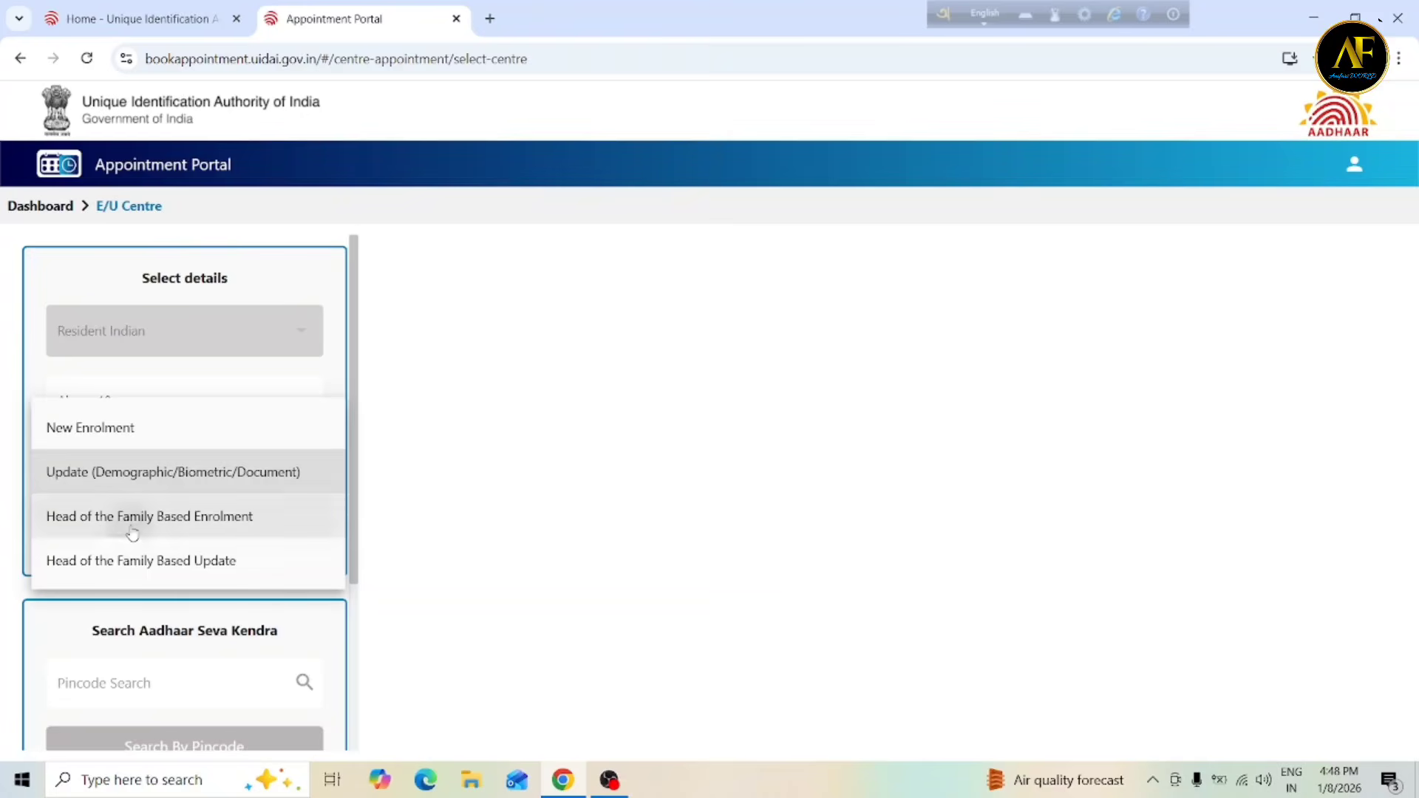
pyautogui.click(133, 532)
pyautogui.click(213, 480)
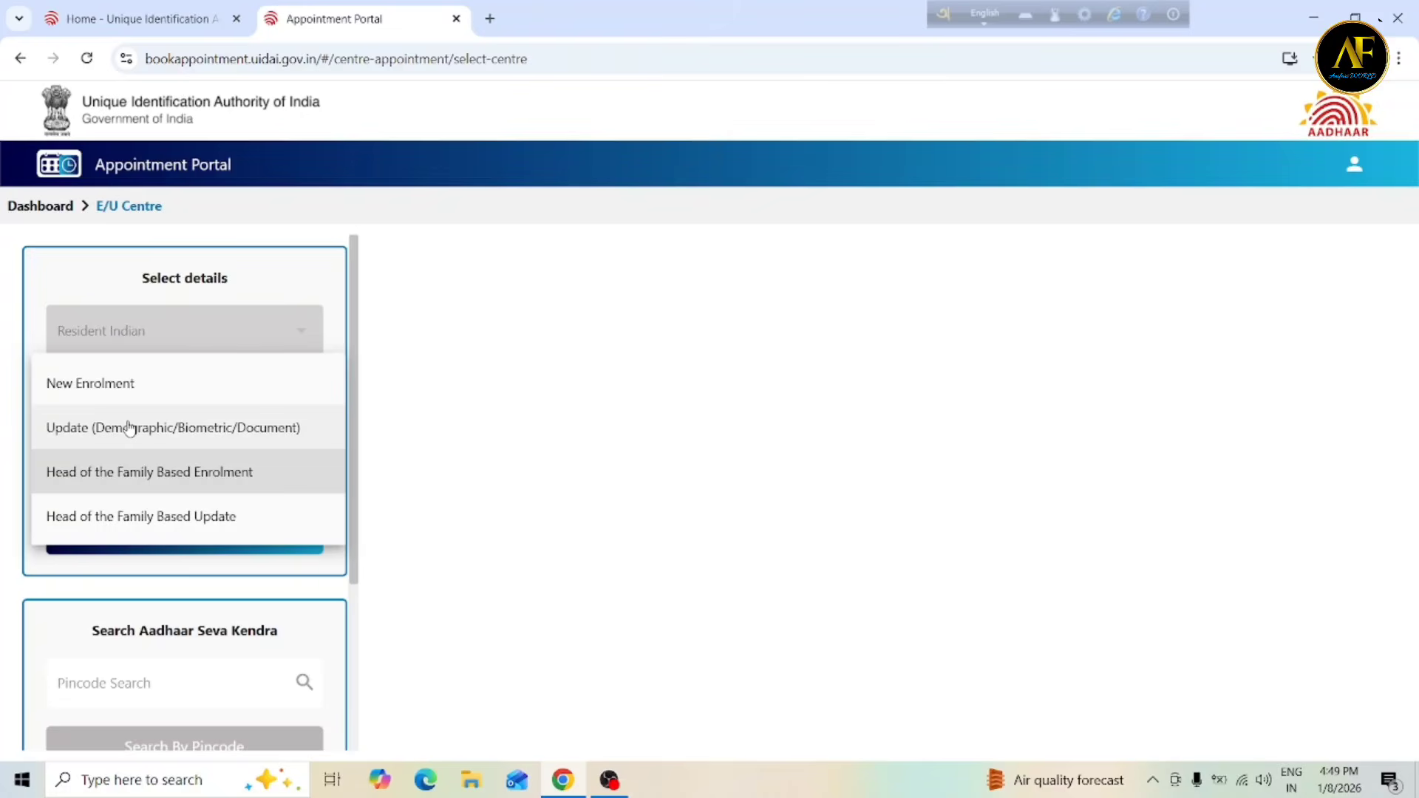
pyautogui.click(200, 431)
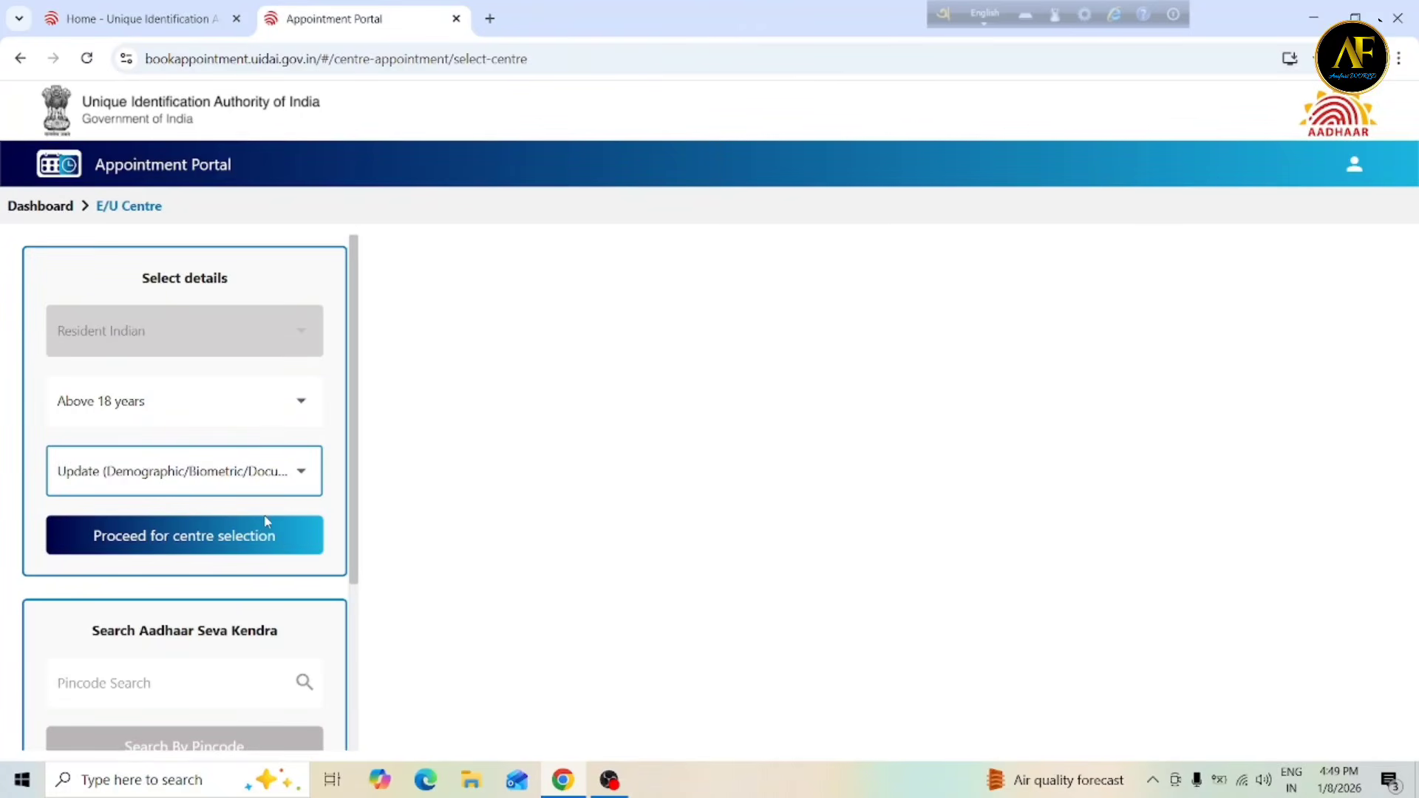
# Proceed for centre selection and search for an Aadhaar Seva Kendra using the area pincode and a nearby range of 40 km.
pyautogui.click(214, 545)
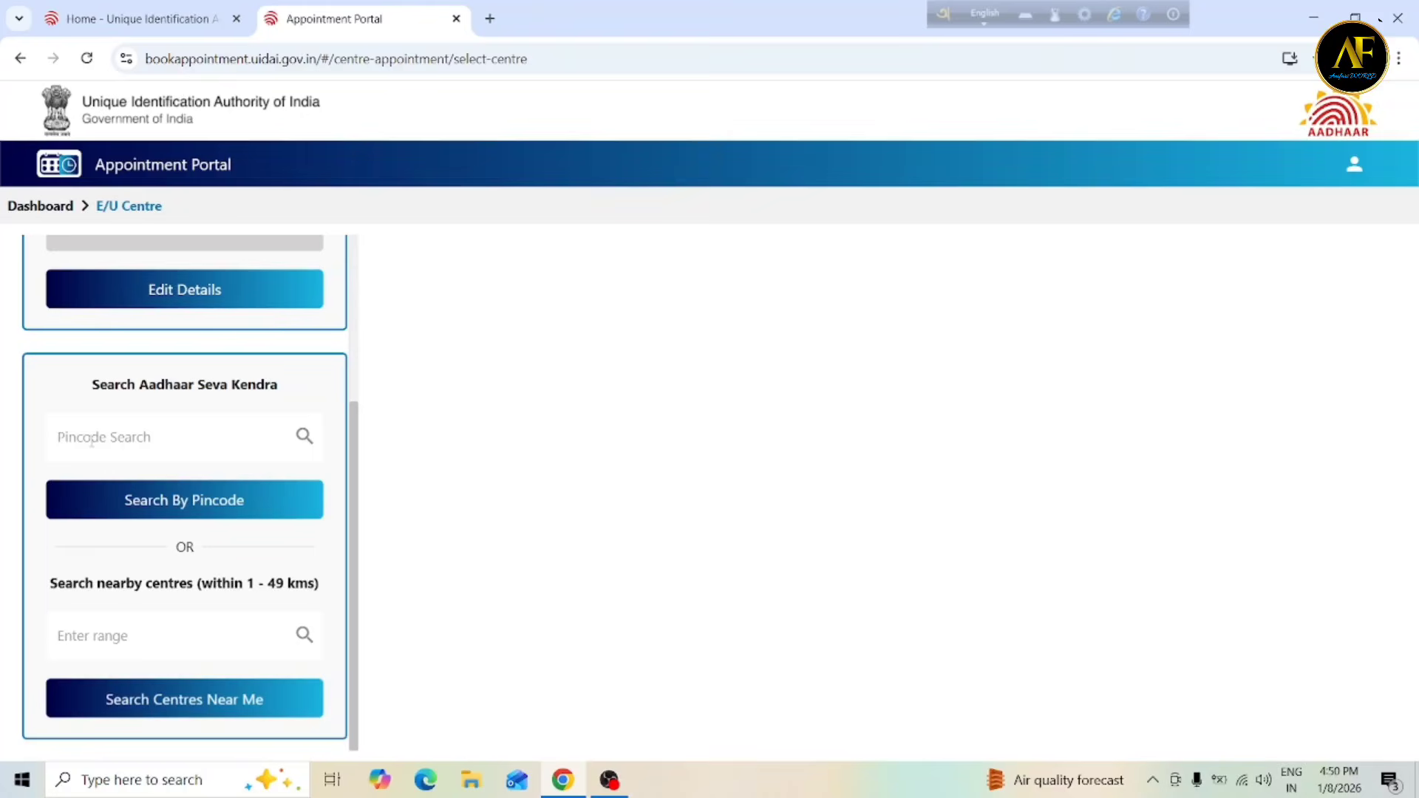
pyautogui.click(102, 634)
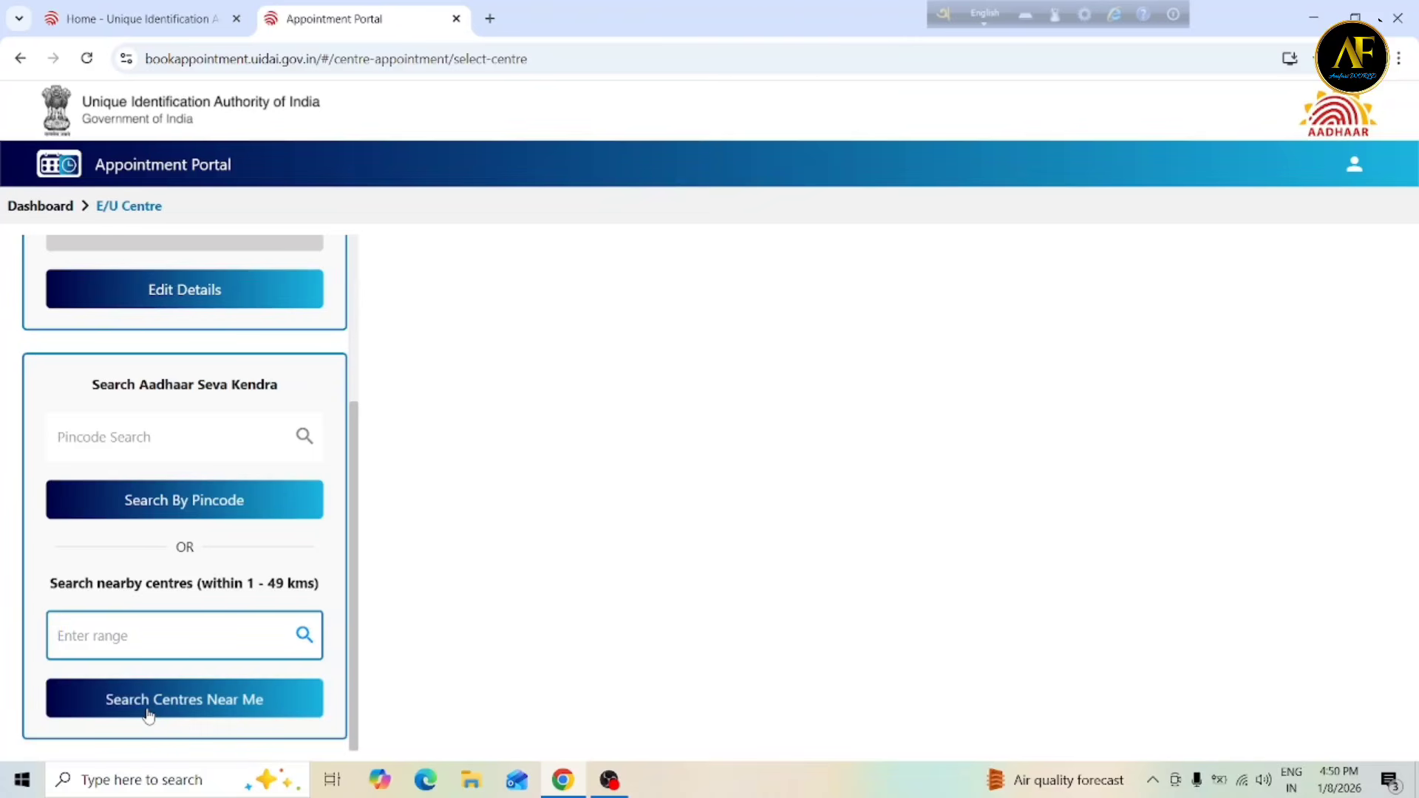
pyautogui.click(133, 425)
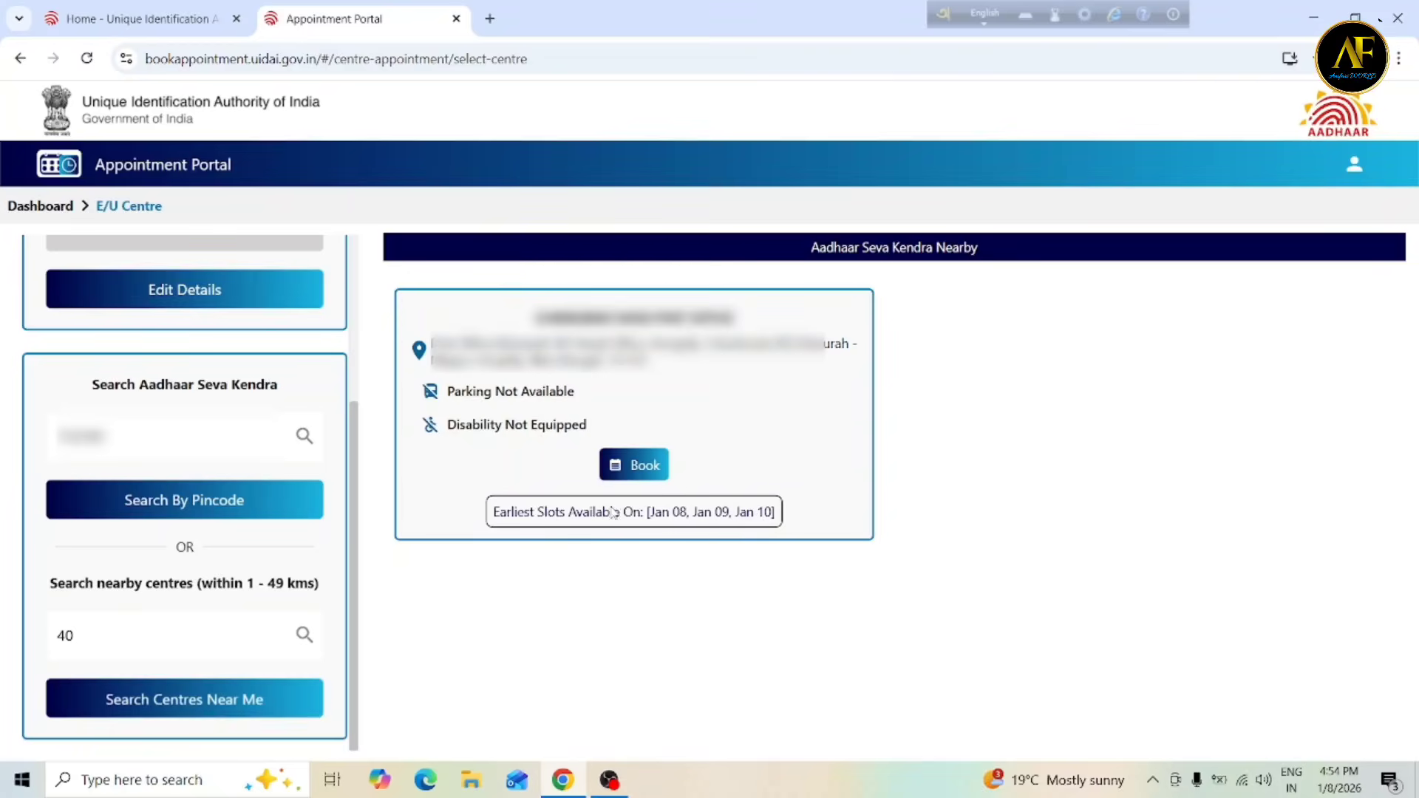
# Start booking at the listed post office and choose January 9, 2026, after checking availability on January 10 and 12.
pyautogui.click(633, 466)
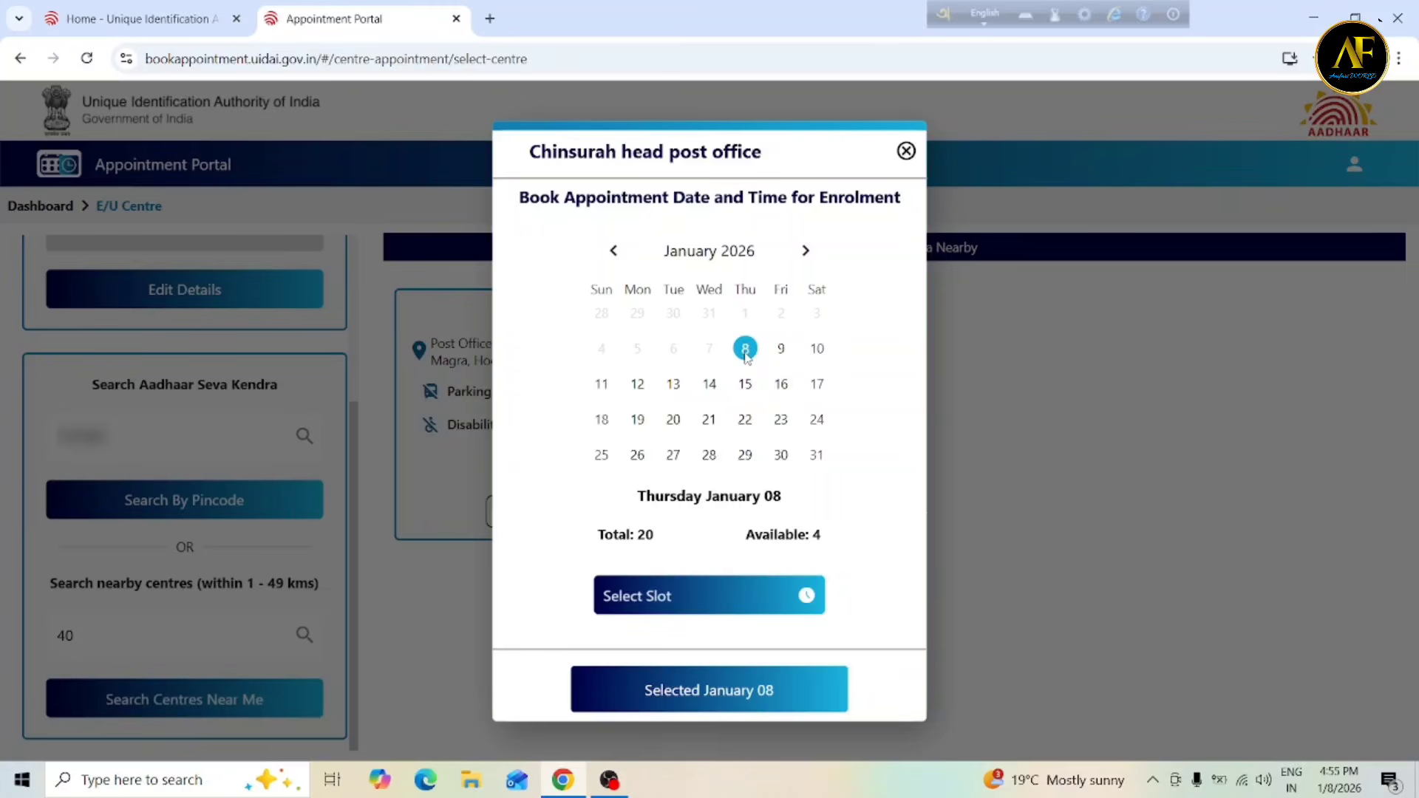
pyautogui.click(784, 352)
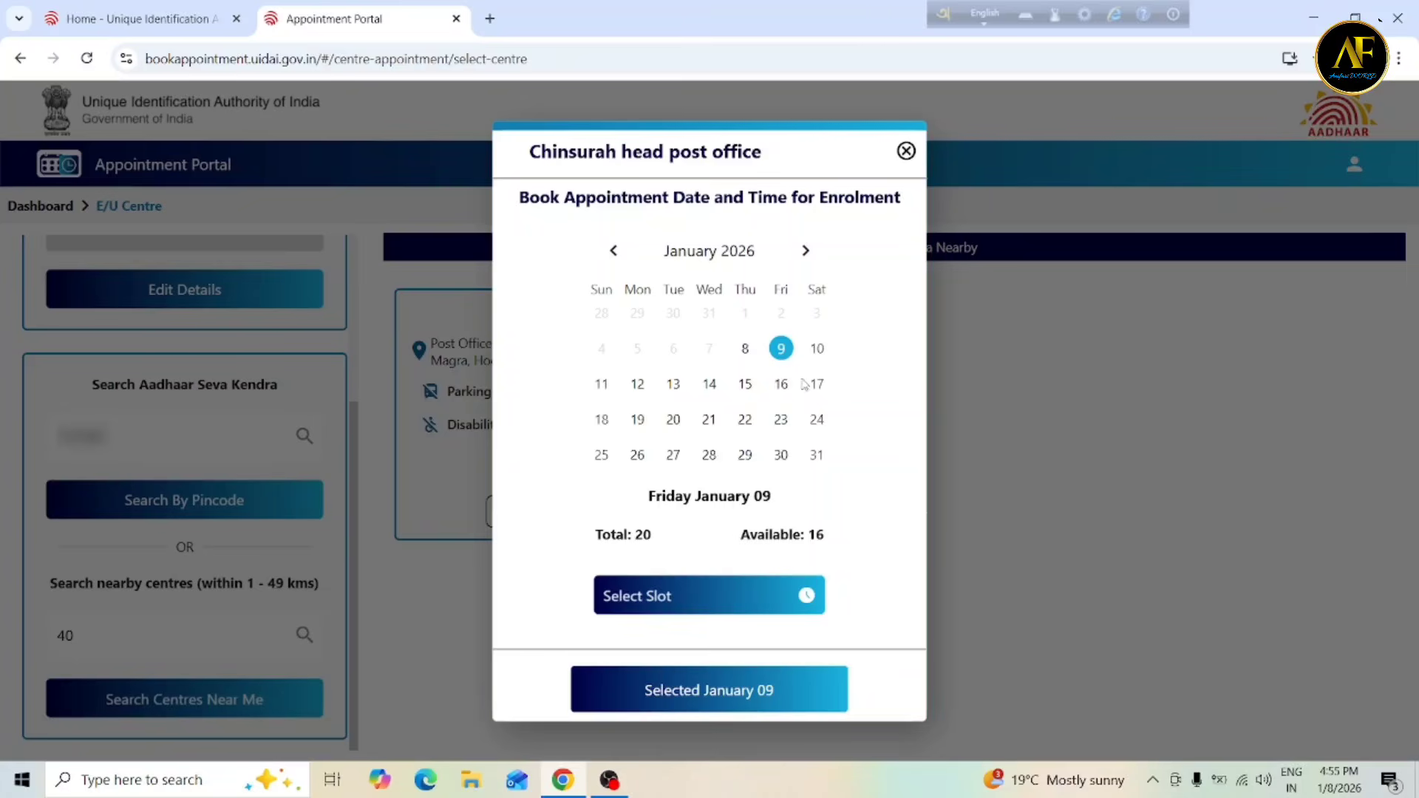
pyautogui.click(817, 349)
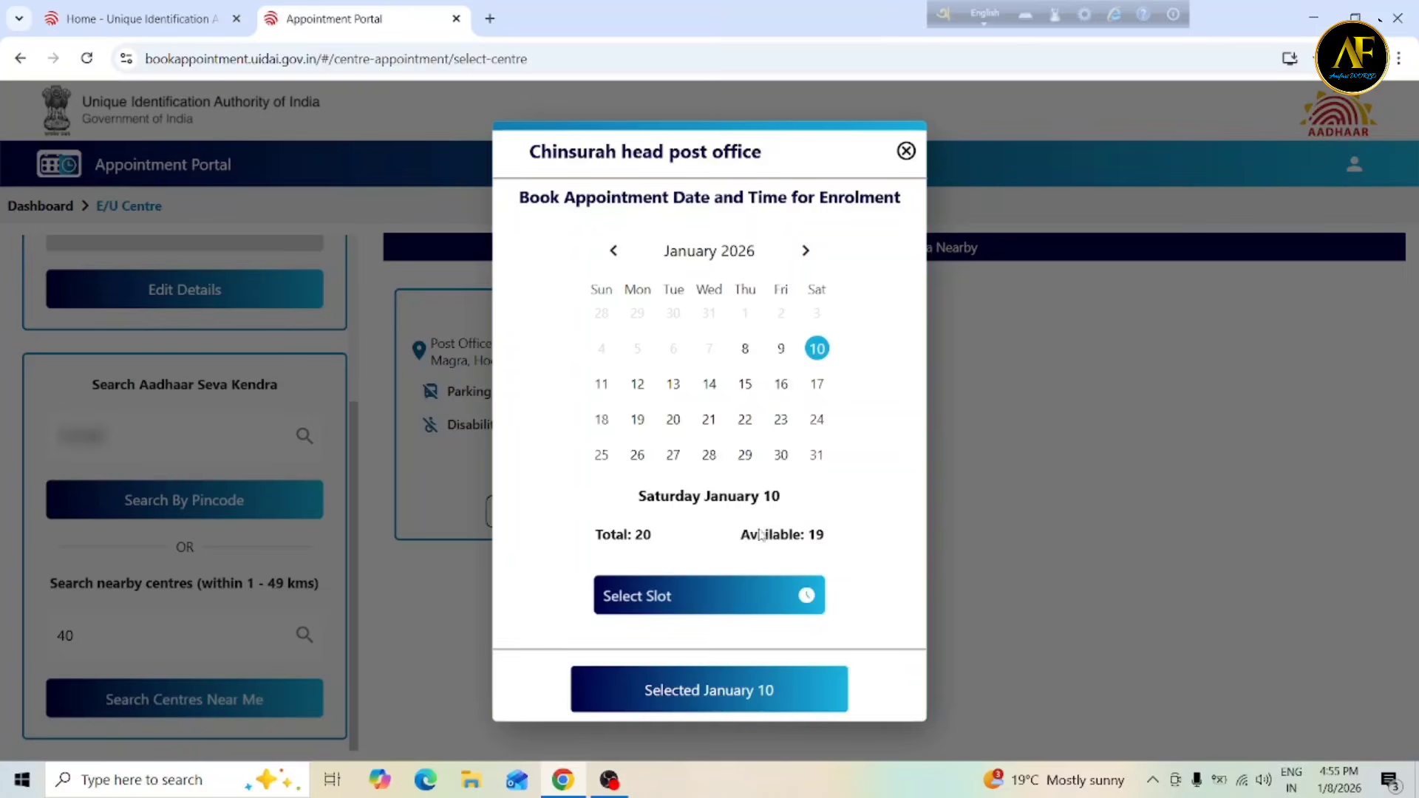
pyautogui.click(639, 385)
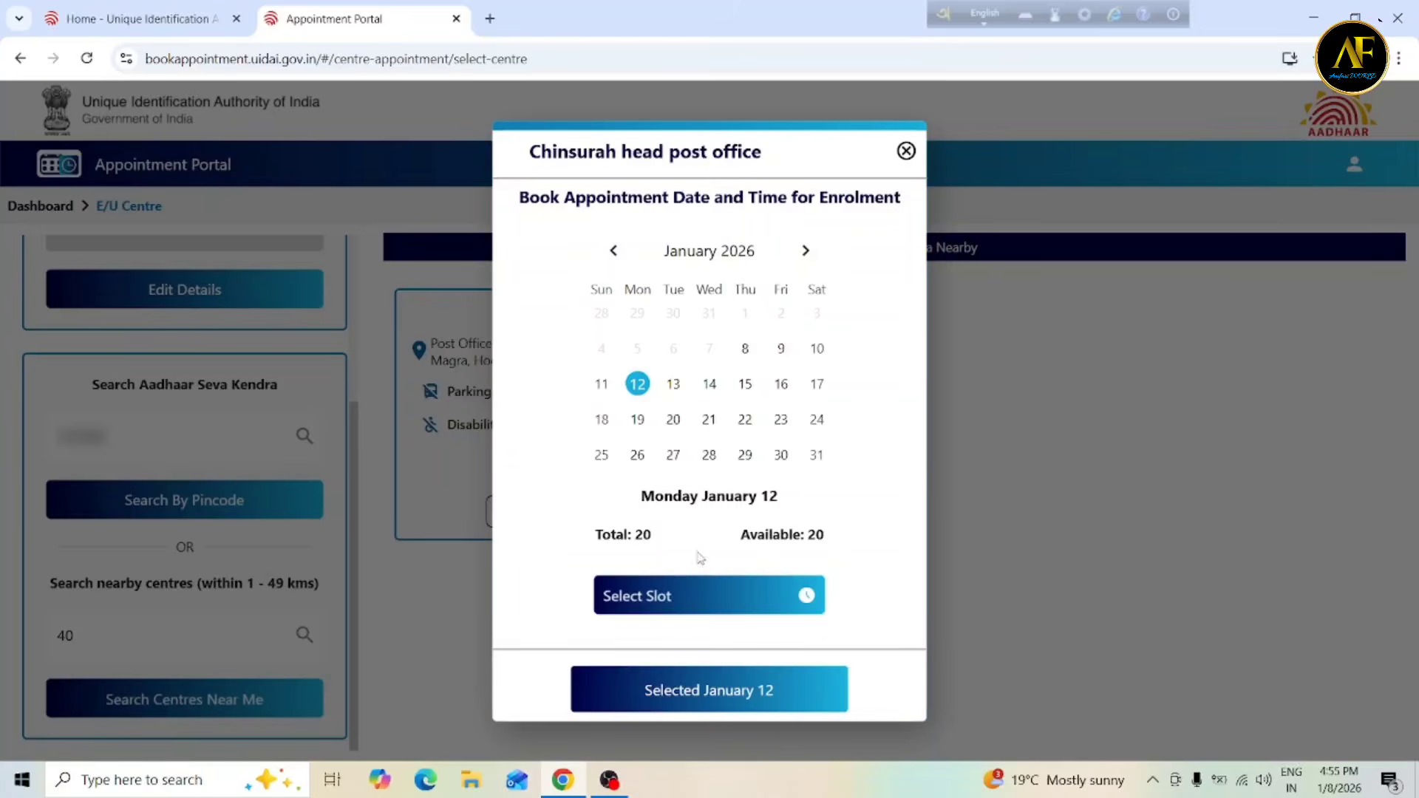
pyautogui.click(781, 348)
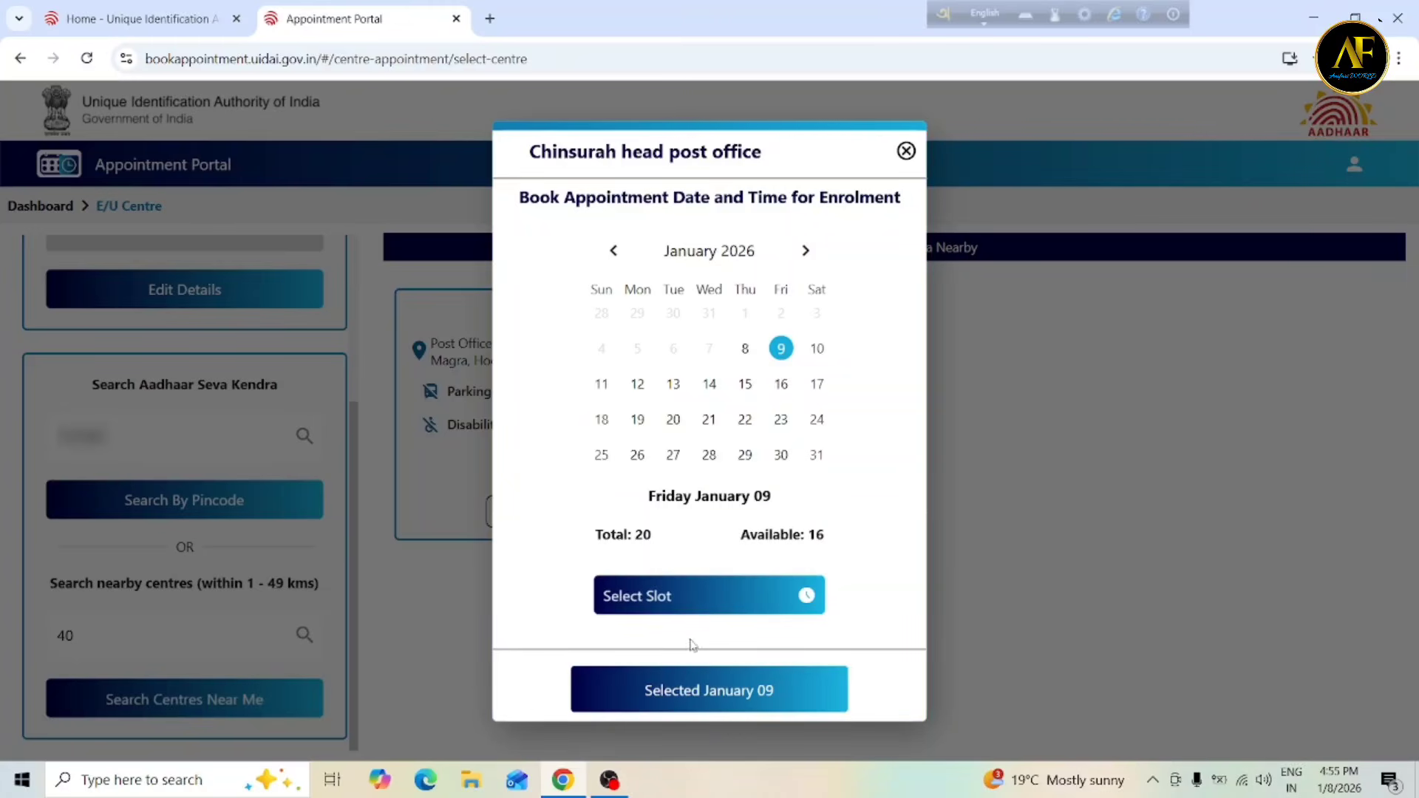
# Reserve the 10:30 - 11:00 slot on January 9 and accept the Aadhaar Act disclosure.
pyautogui.click(738, 610)
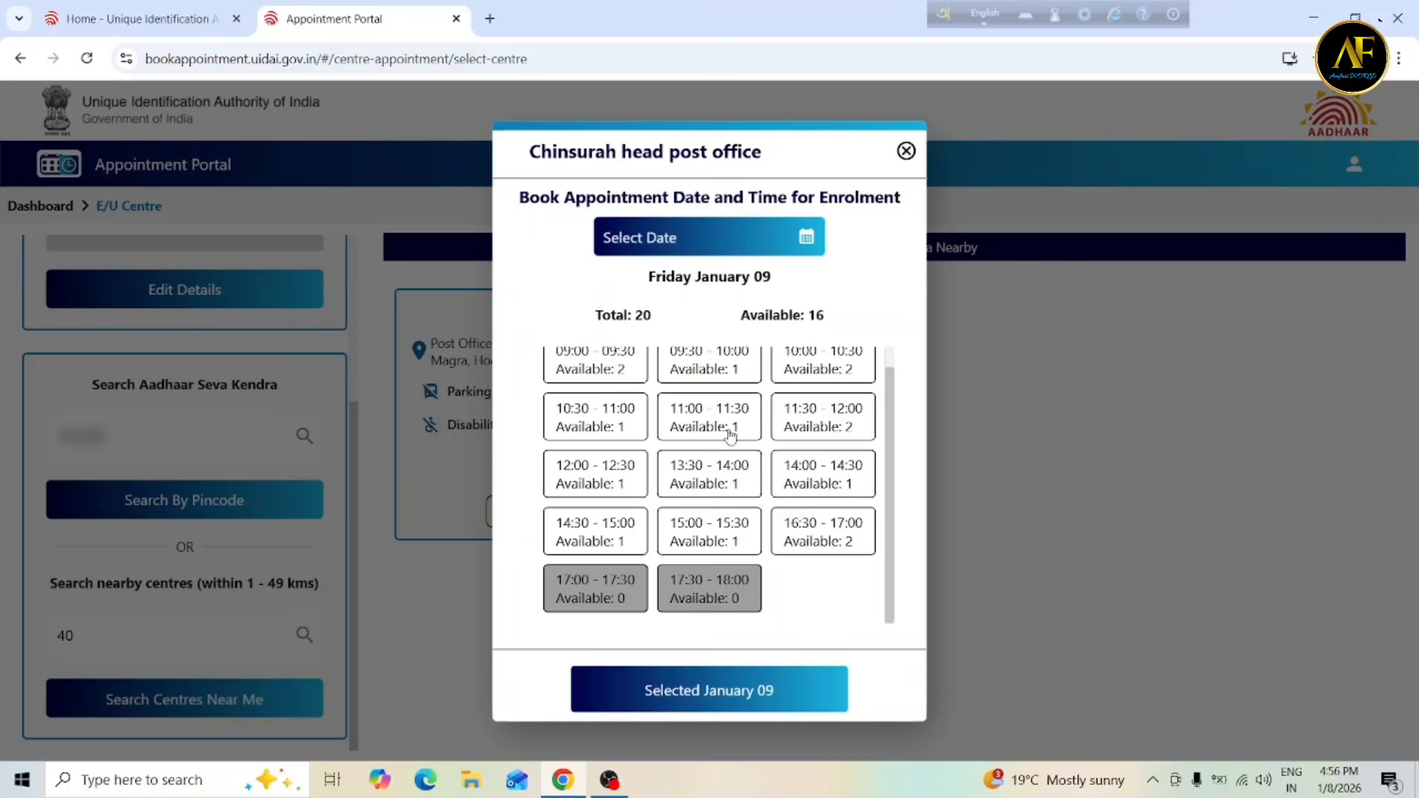
pyautogui.click(605, 423)
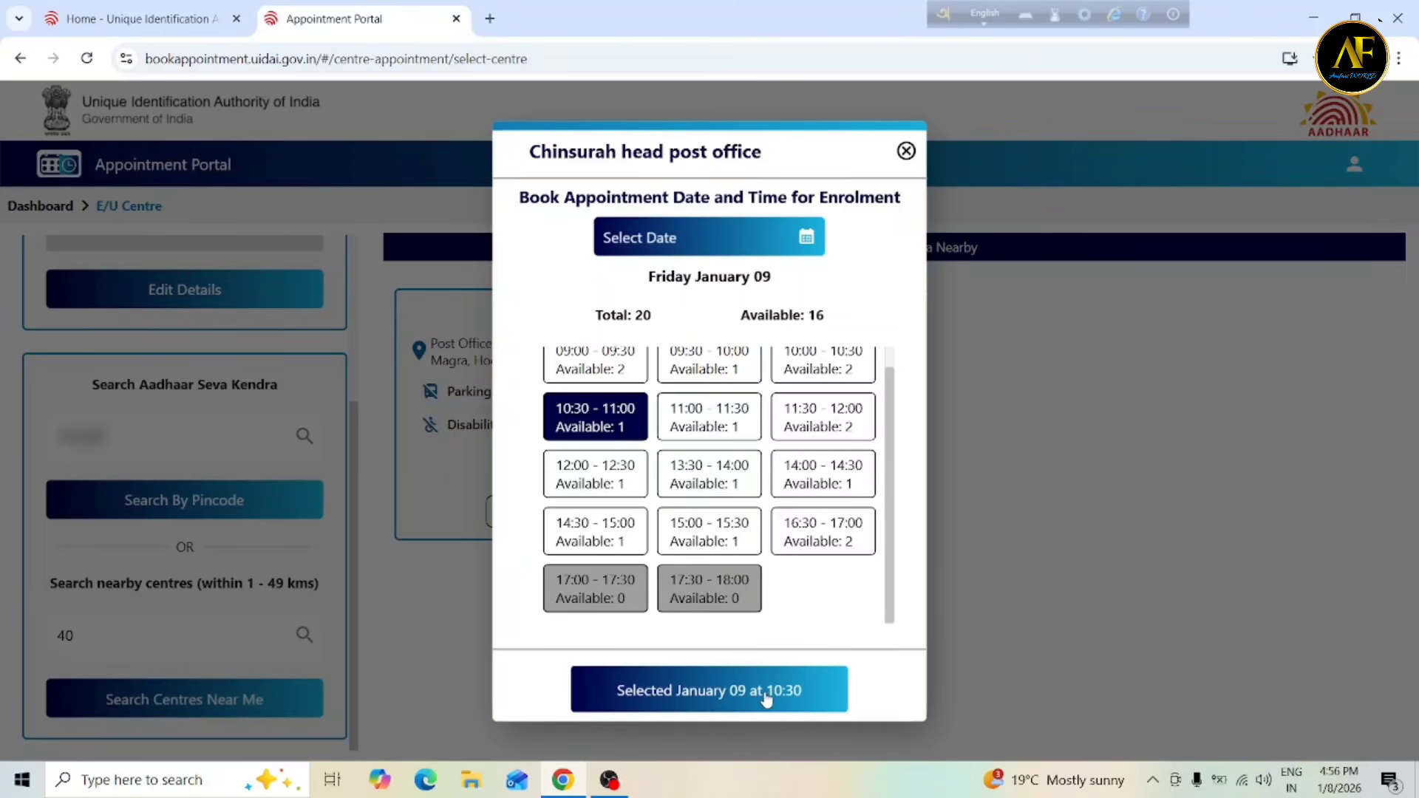
pyautogui.click(722, 700)
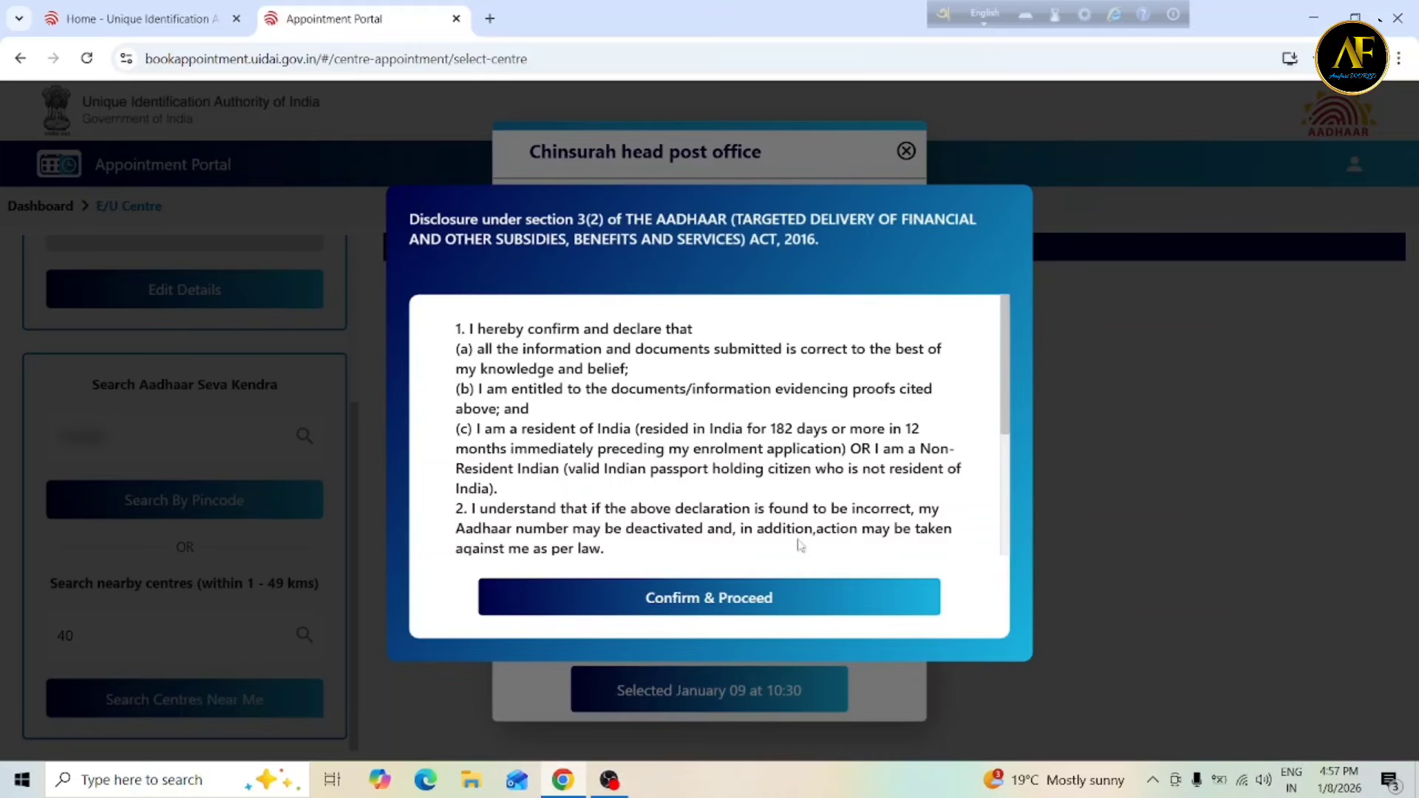
pyautogui.click(712, 608)
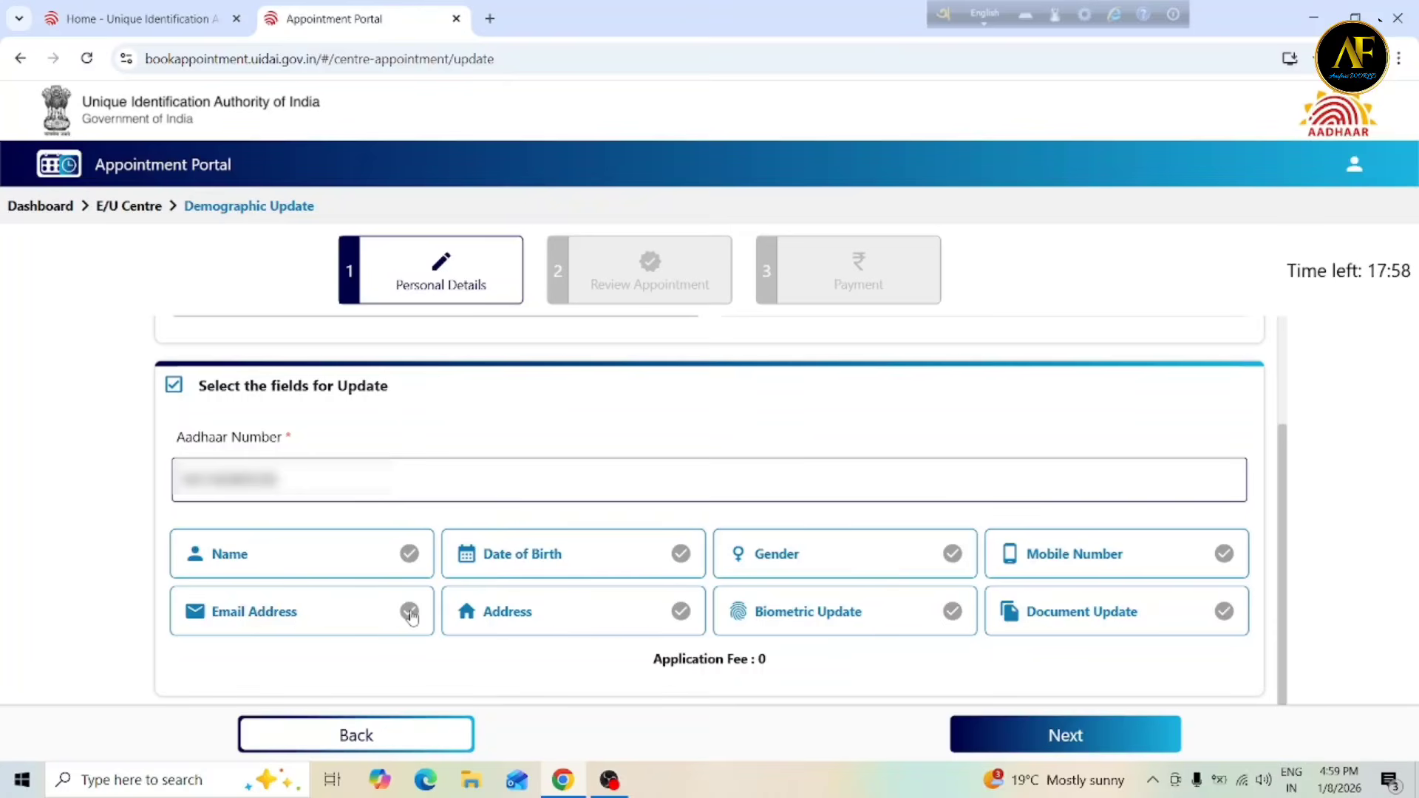
# Mark Name, Date of Birth, Gender, Mobile Number, Email Address and Address as the fields for update.
pyautogui.click(303, 563)
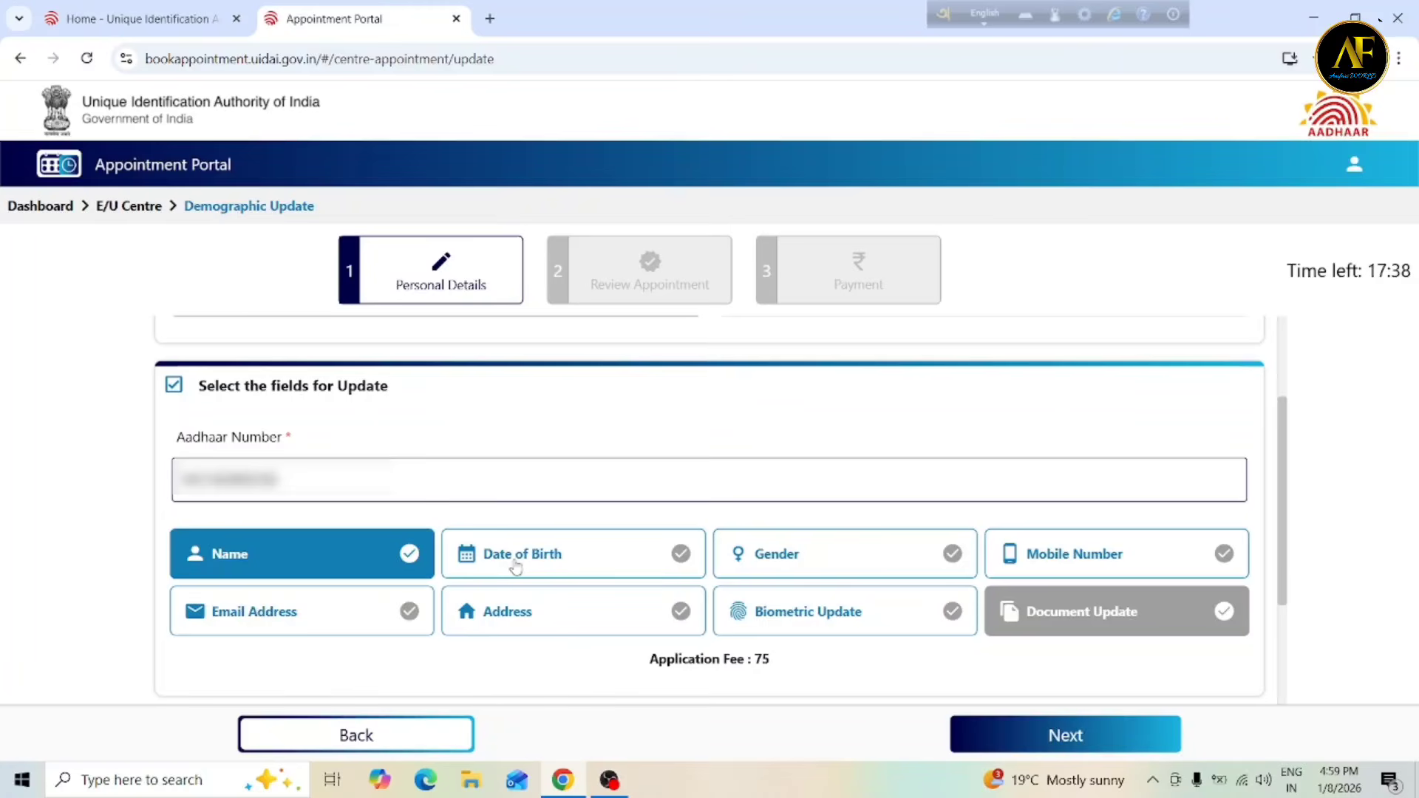
pyautogui.click(564, 566)
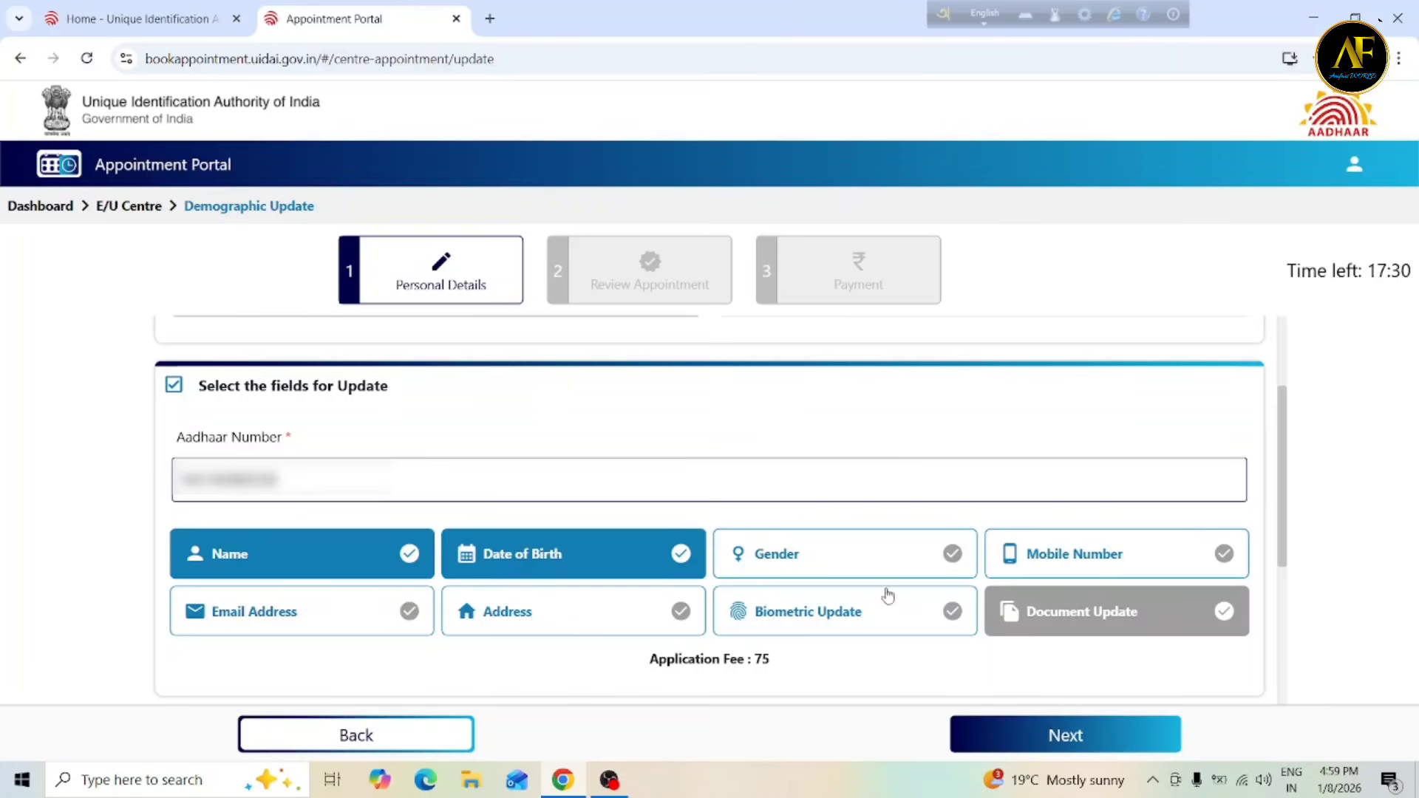
pyautogui.click(802, 567)
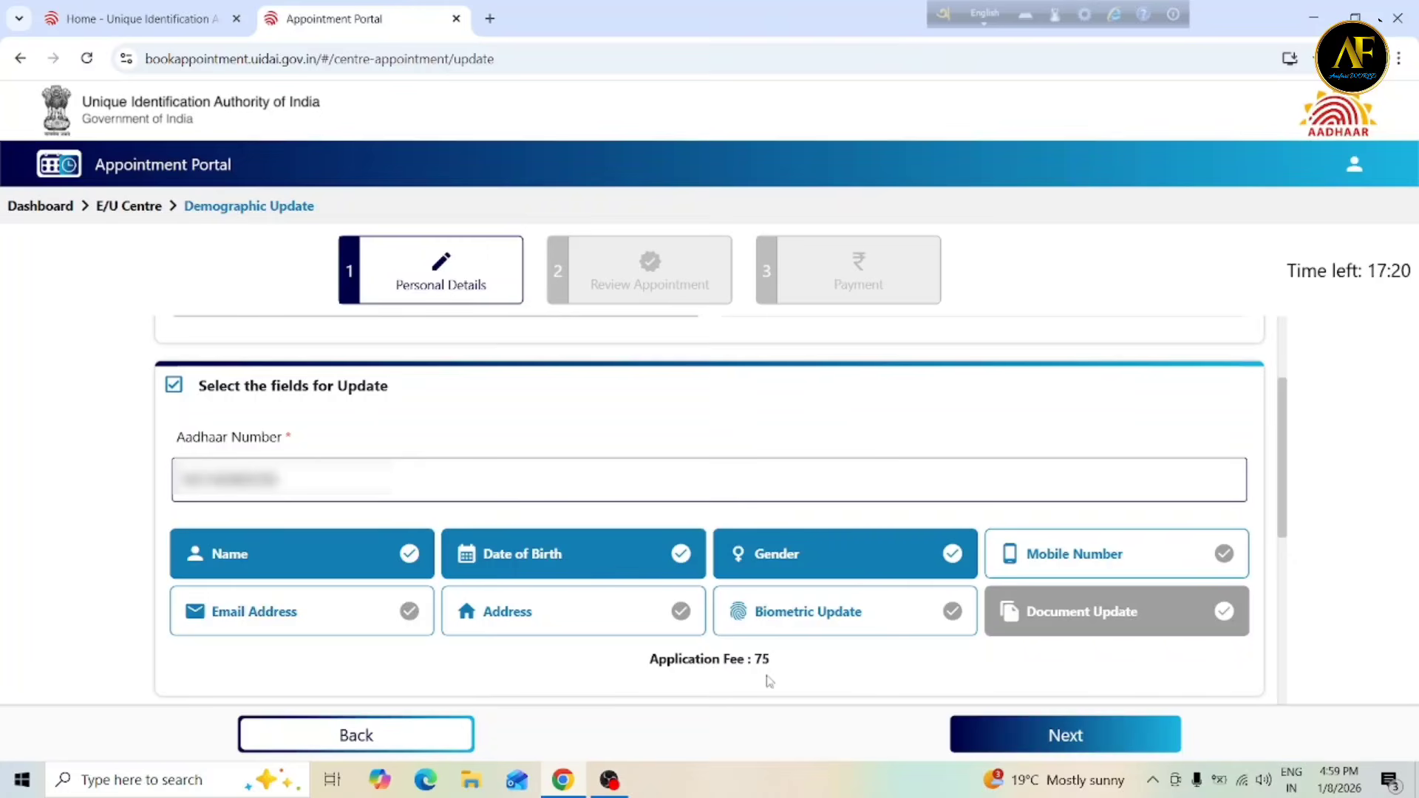
pyautogui.click(1055, 568)
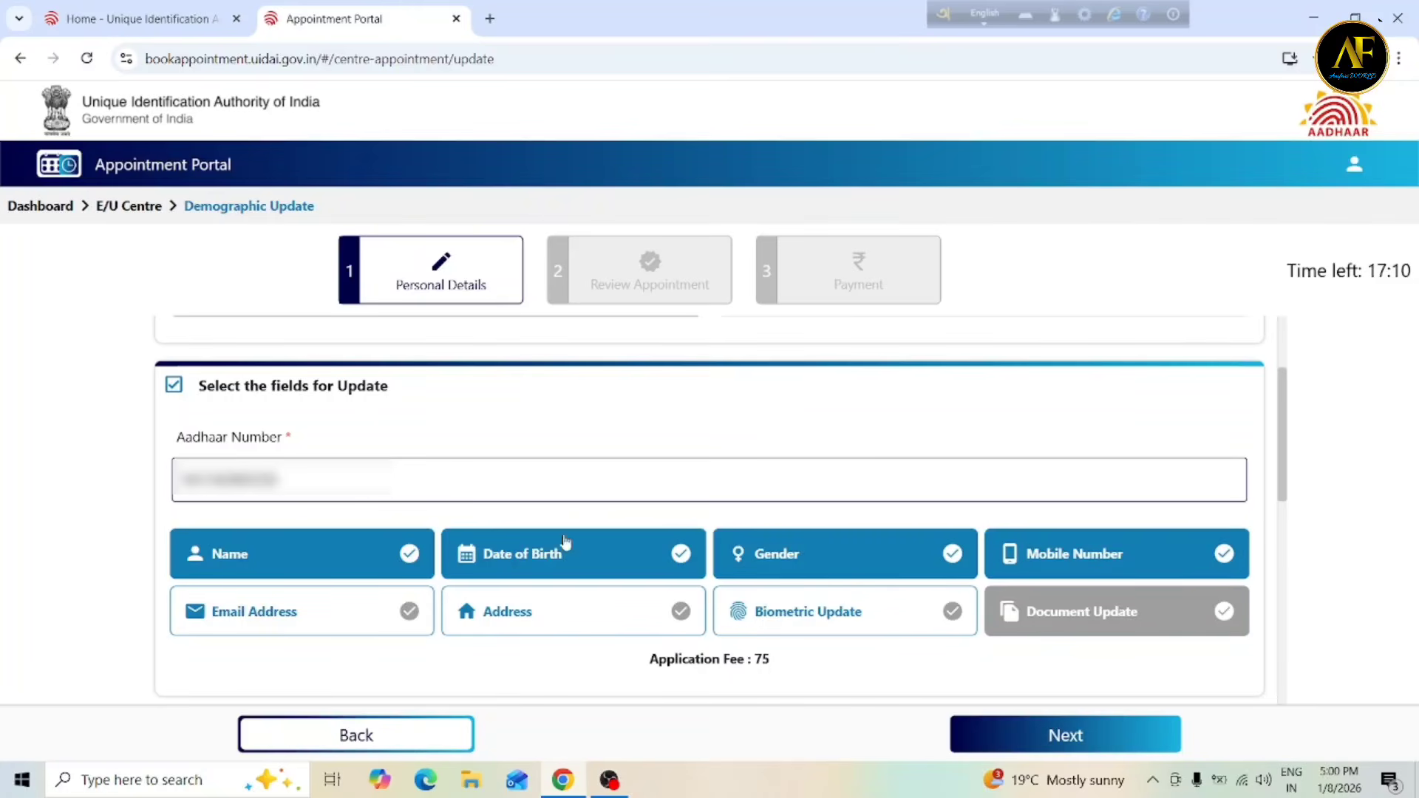
pyautogui.click(359, 616)
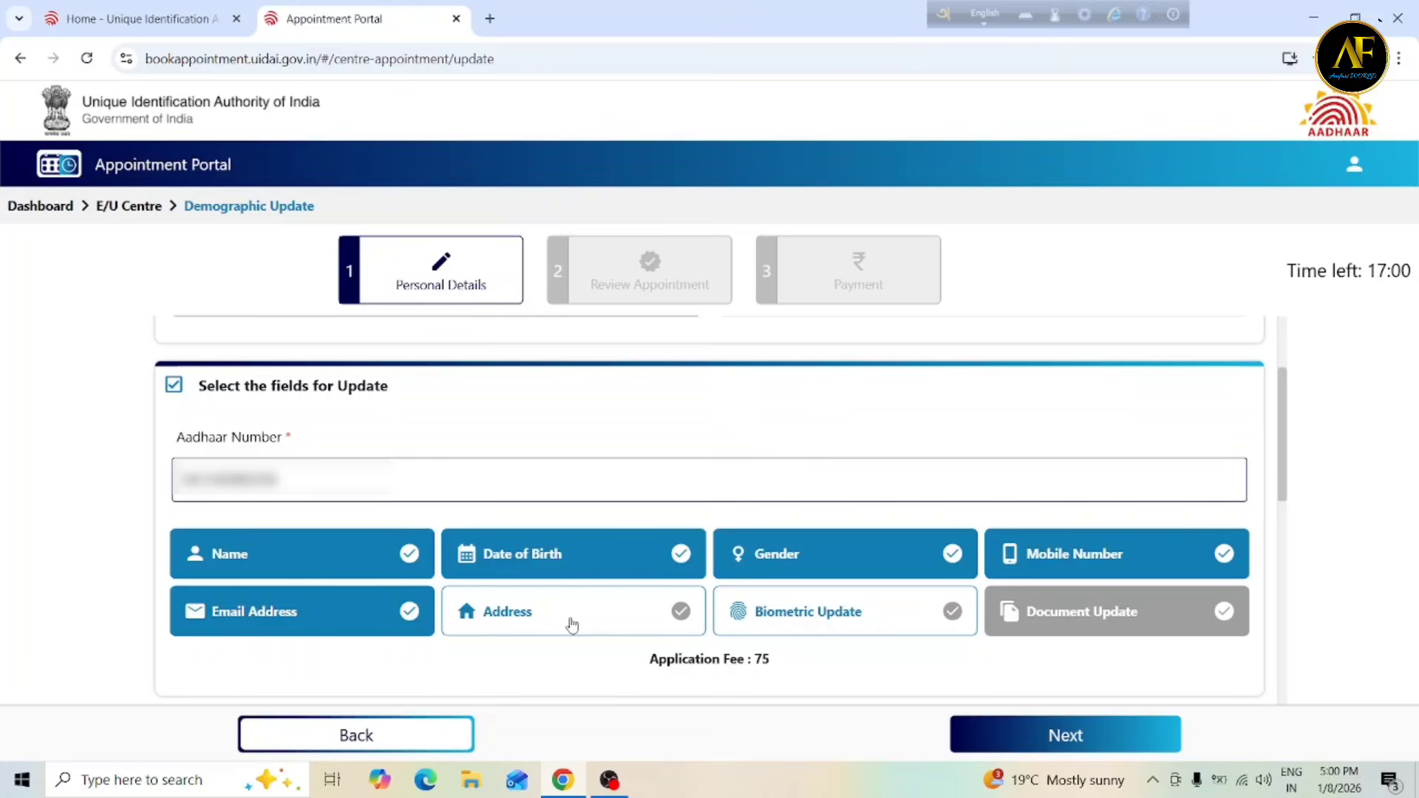
pyautogui.click(671, 618)
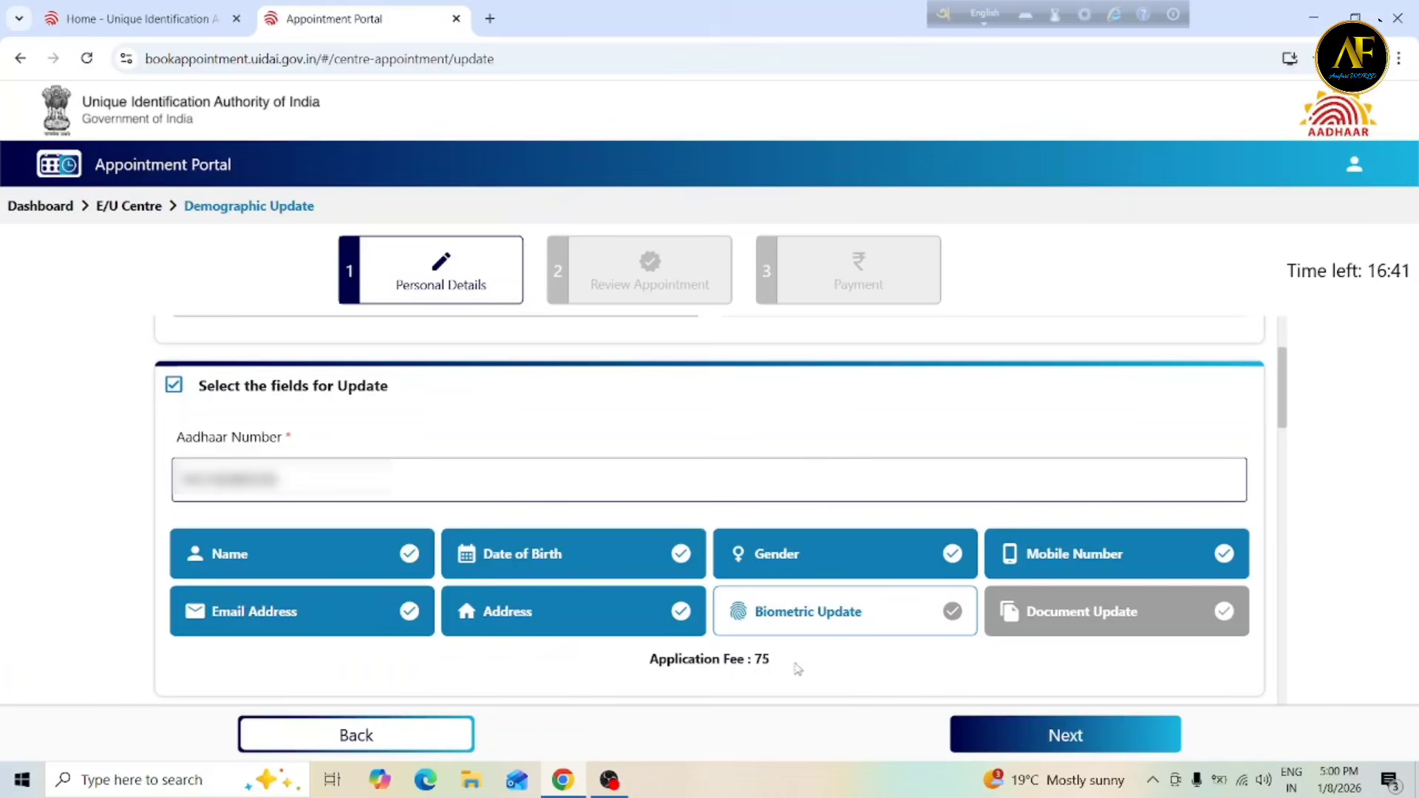
# Remove Address, Date of Birth, Name, Email Address and Gender from the fields for update.
pyautogui.click(586, 614)
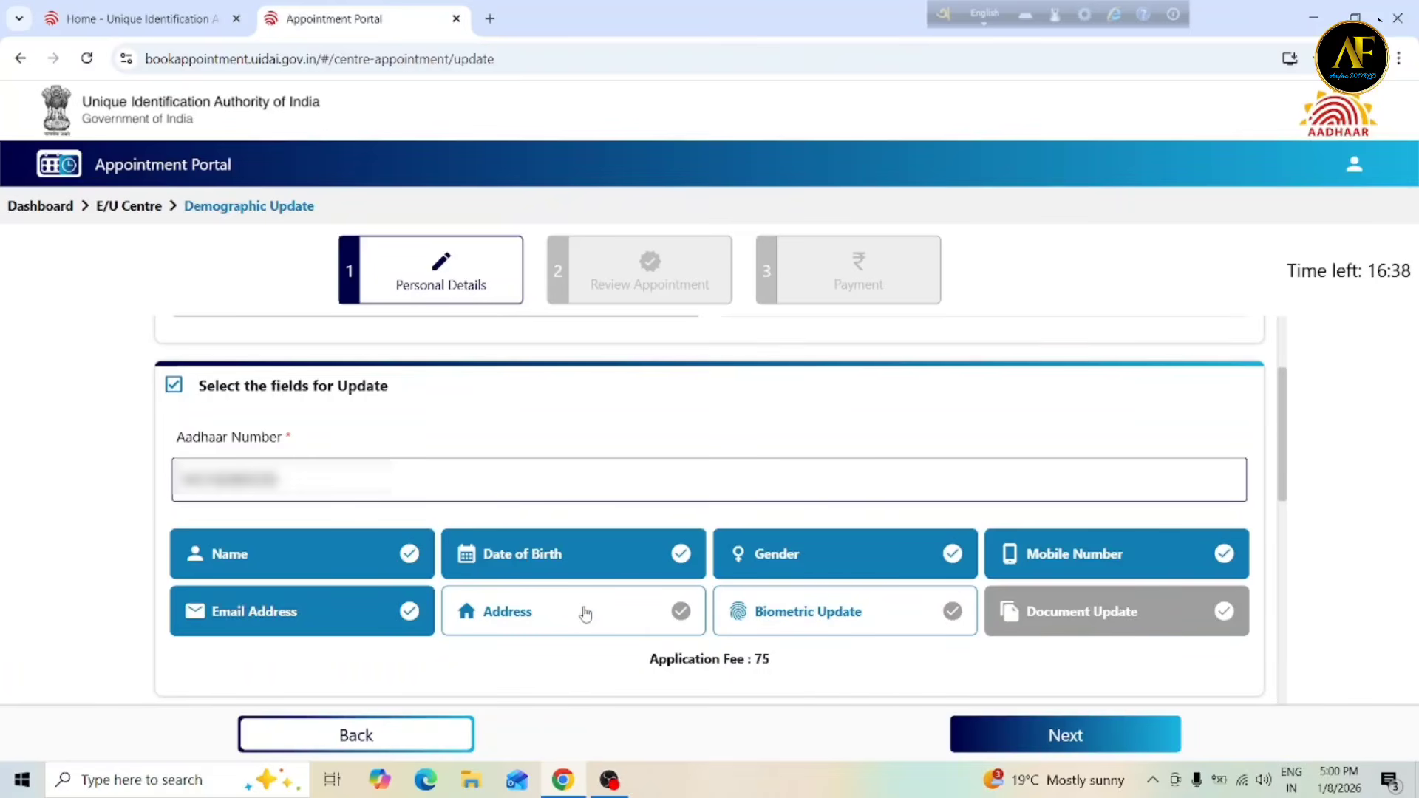
pyautogui.click(556, 566)
pyautogui.click(414, 567)
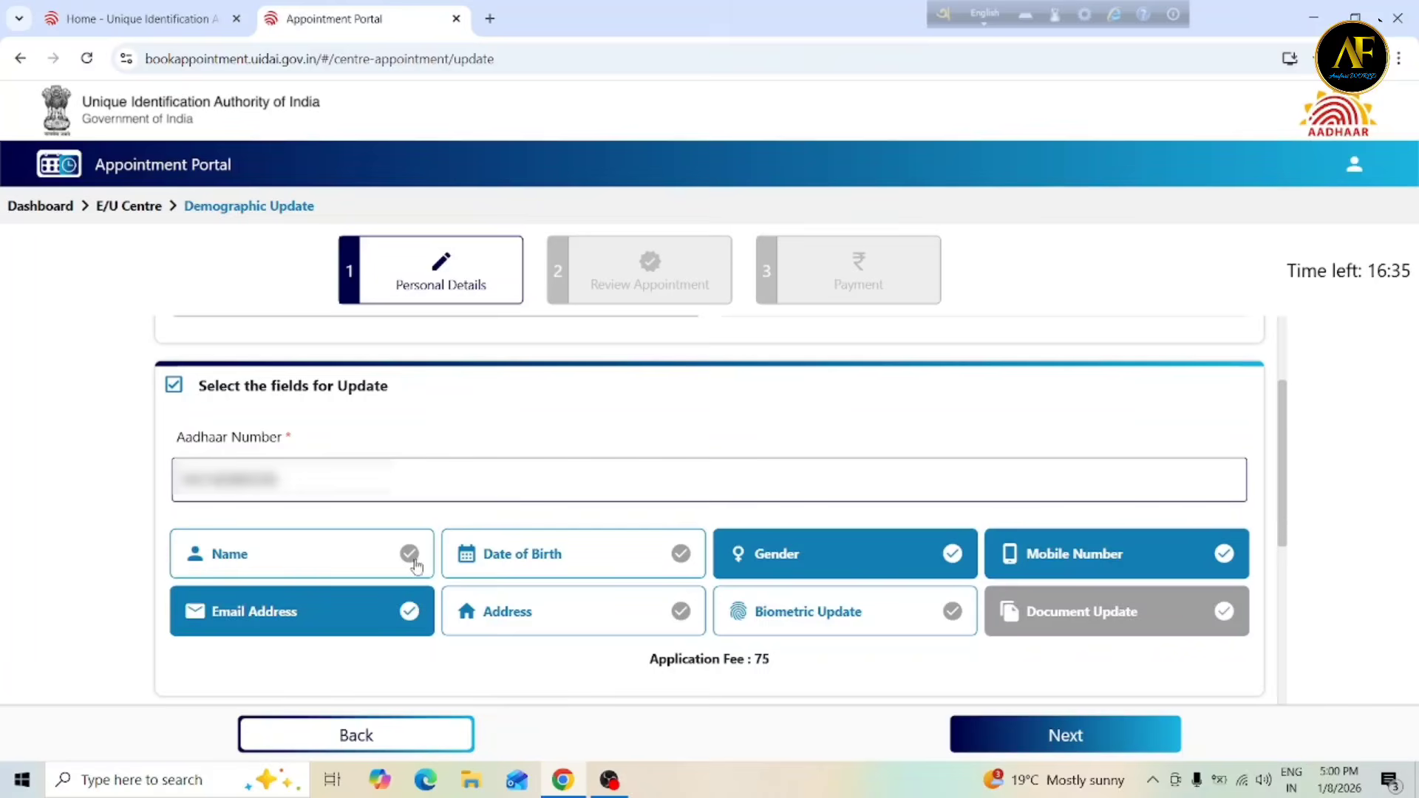
pyautogui.click(377, 620)
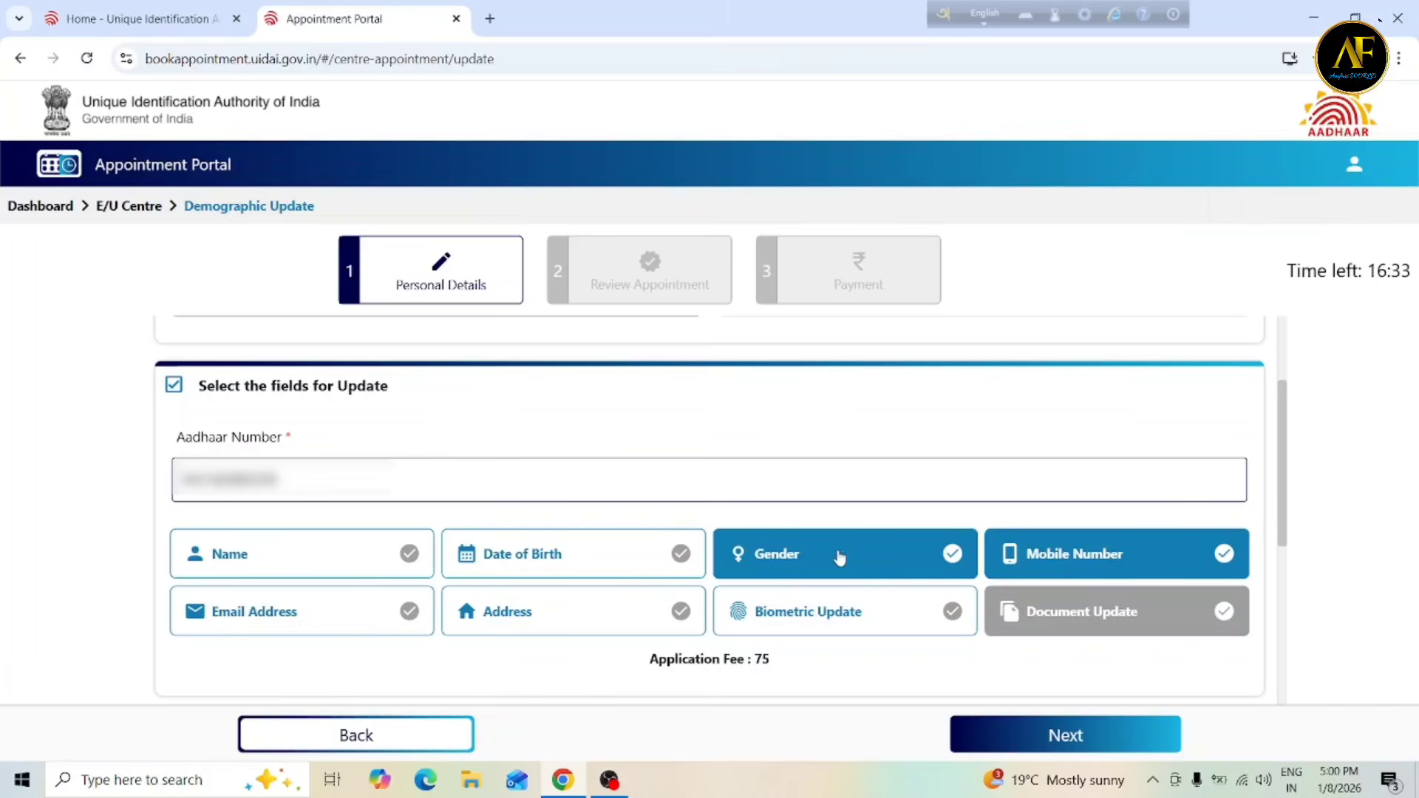
pyautogui.click(863, 557)
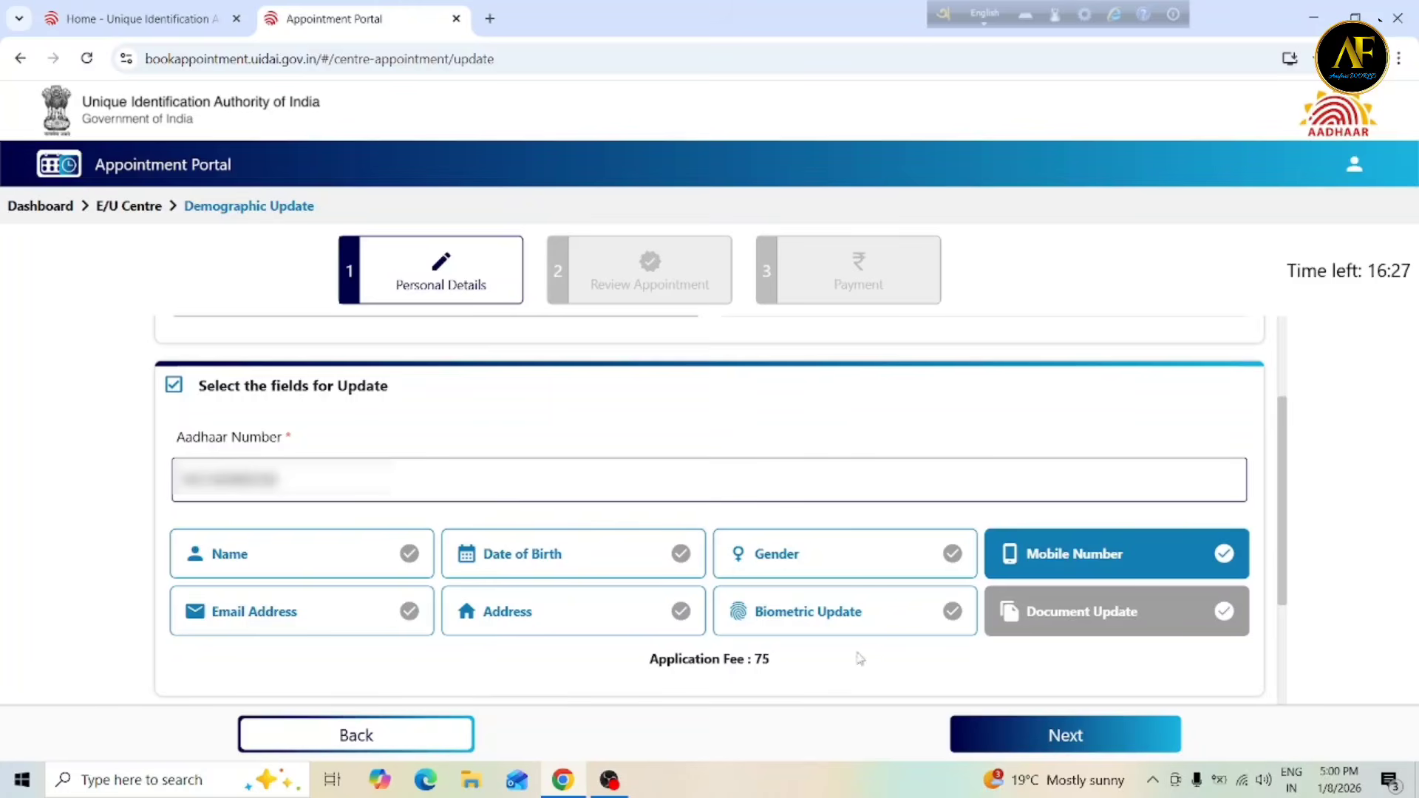
# Add Biometric Update and Name to the fields for update, switching Biometric Update off and on again to compare the application fee.
pyautogui.click(887, 618)
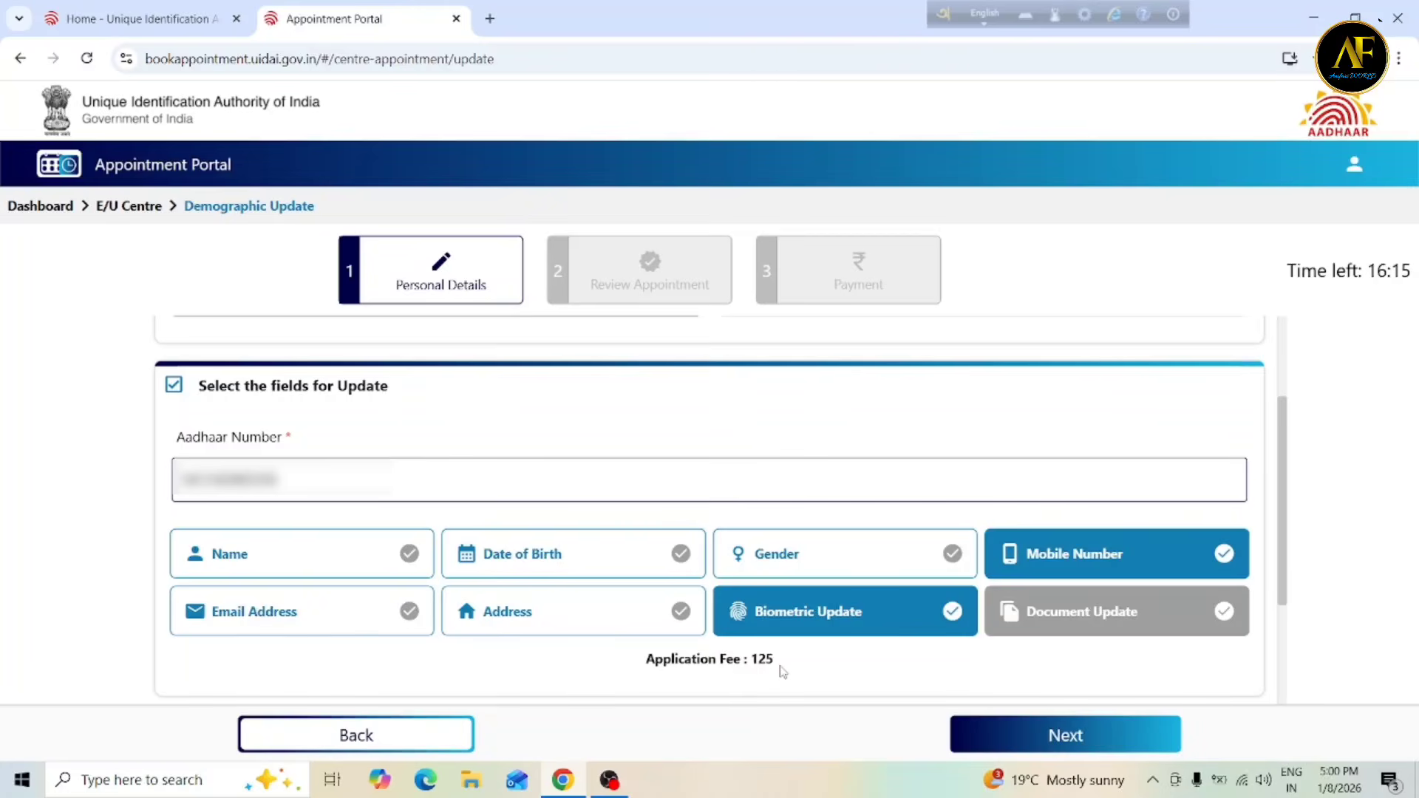
pyautogui.click(332, 566)
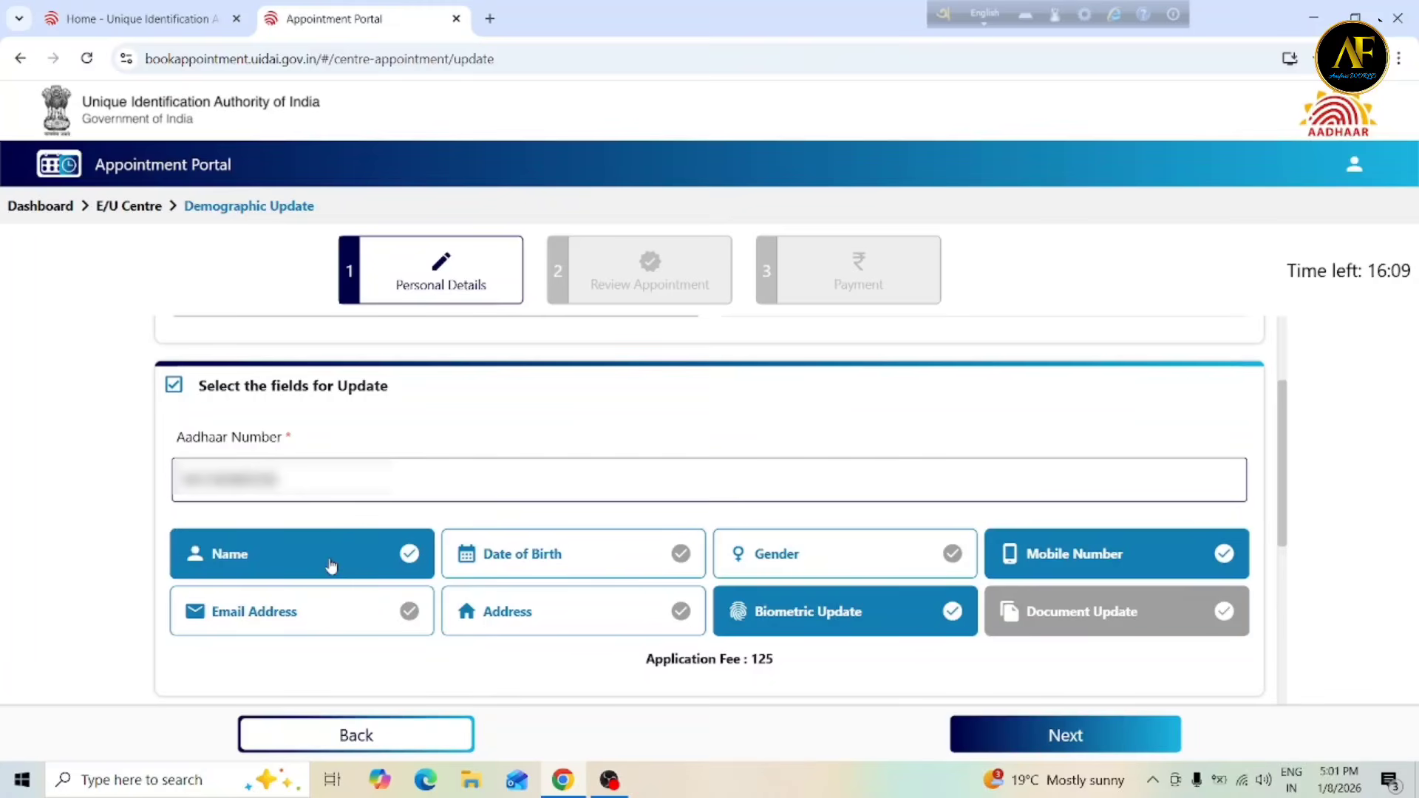
pyautogui.click(796, 605)
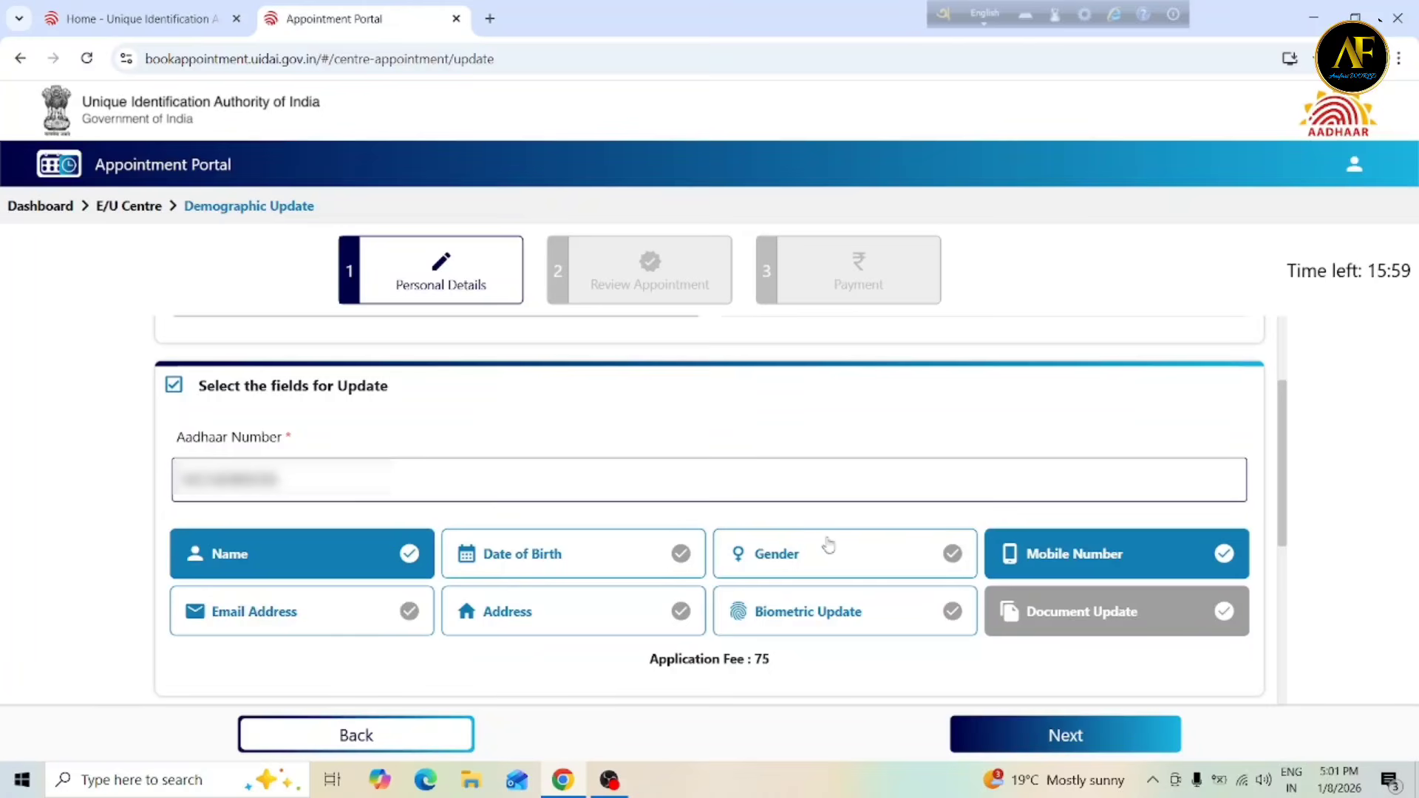
pyautogui.click(865, 620)
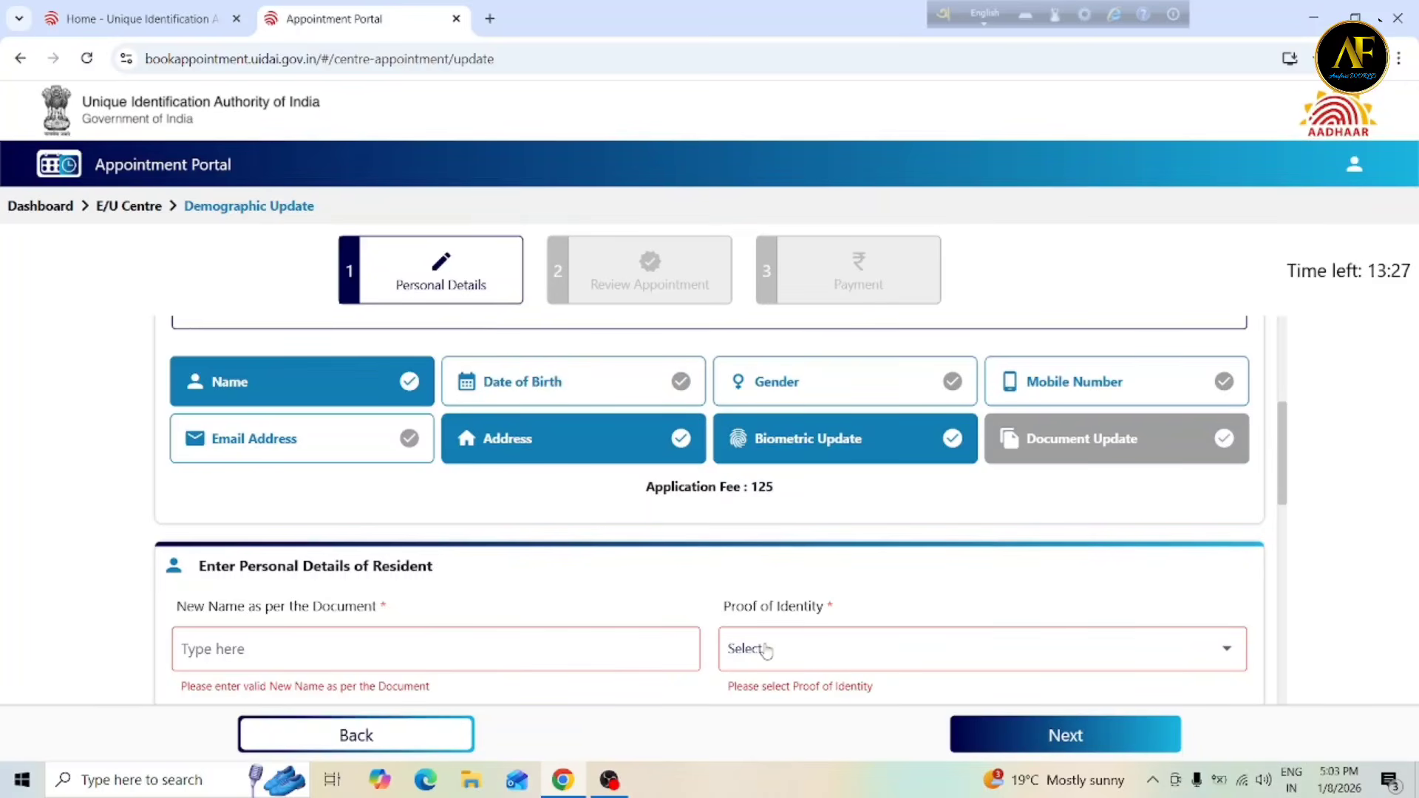
# Set Proof of Identity to Voter Identity Card / e-Voter Identity Card, and look through the Proof of Address documents without choosing one.
pyautogui.click(889, 649)
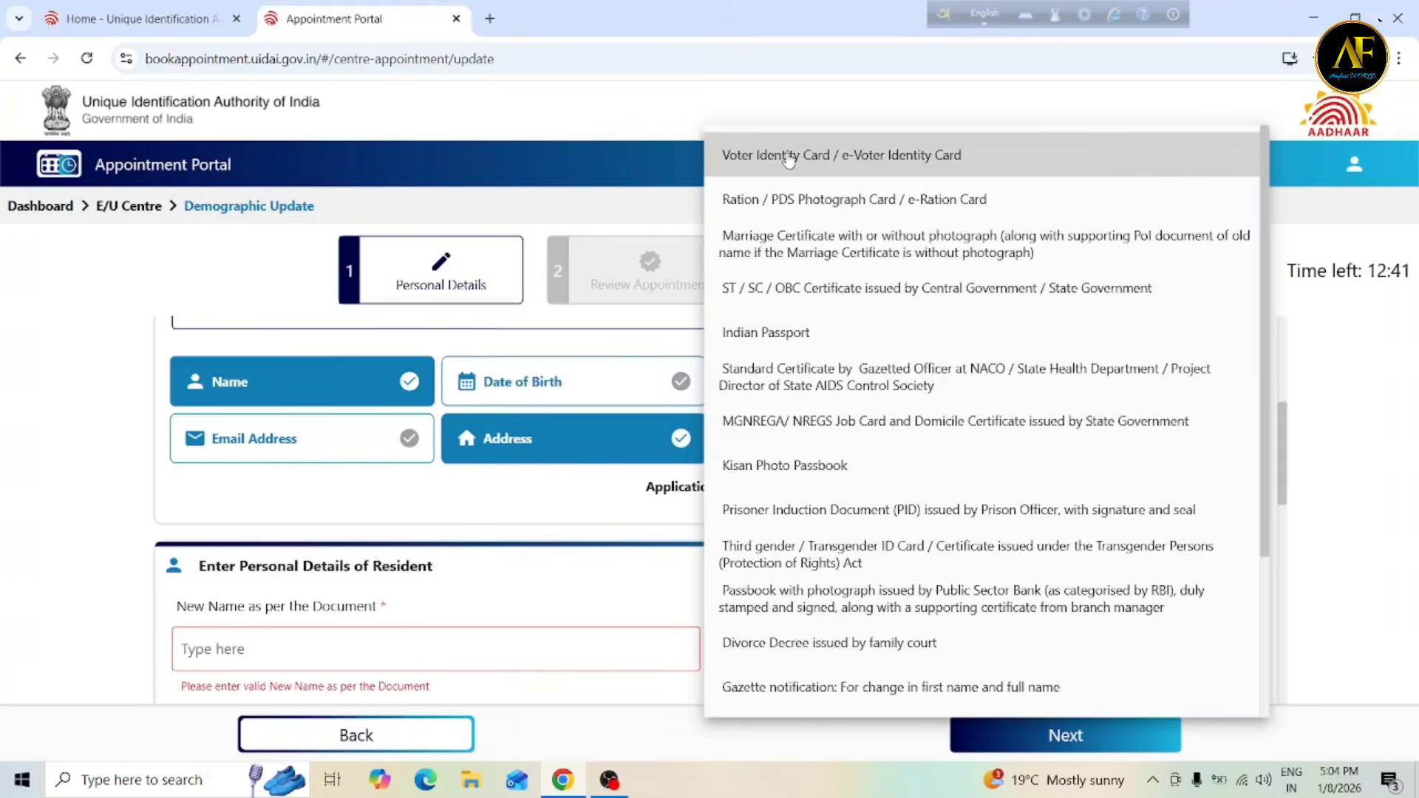
pyautogui.click(788, 160)
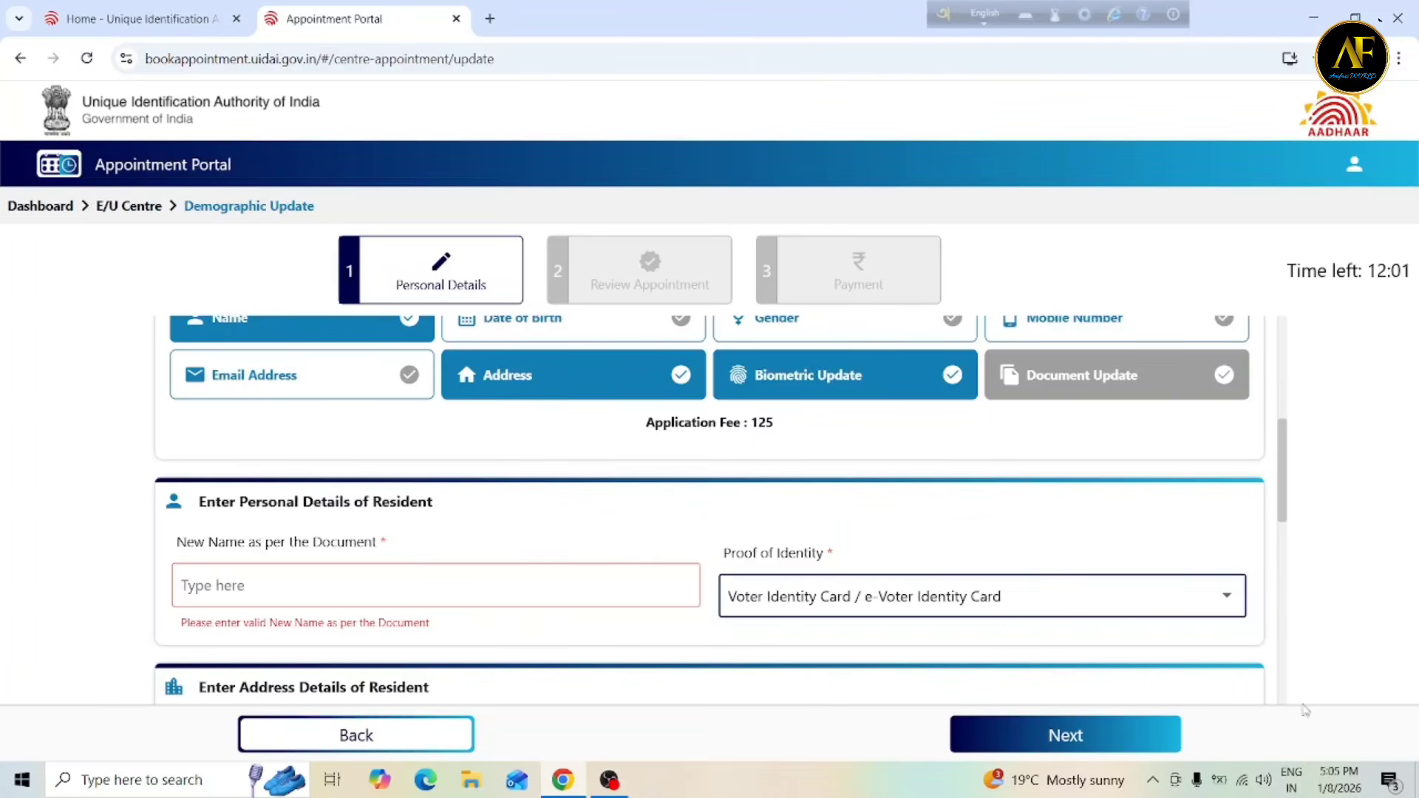
pyautogui.moveTo(1280, 517); pyautogui.dragTo(1285, 616)
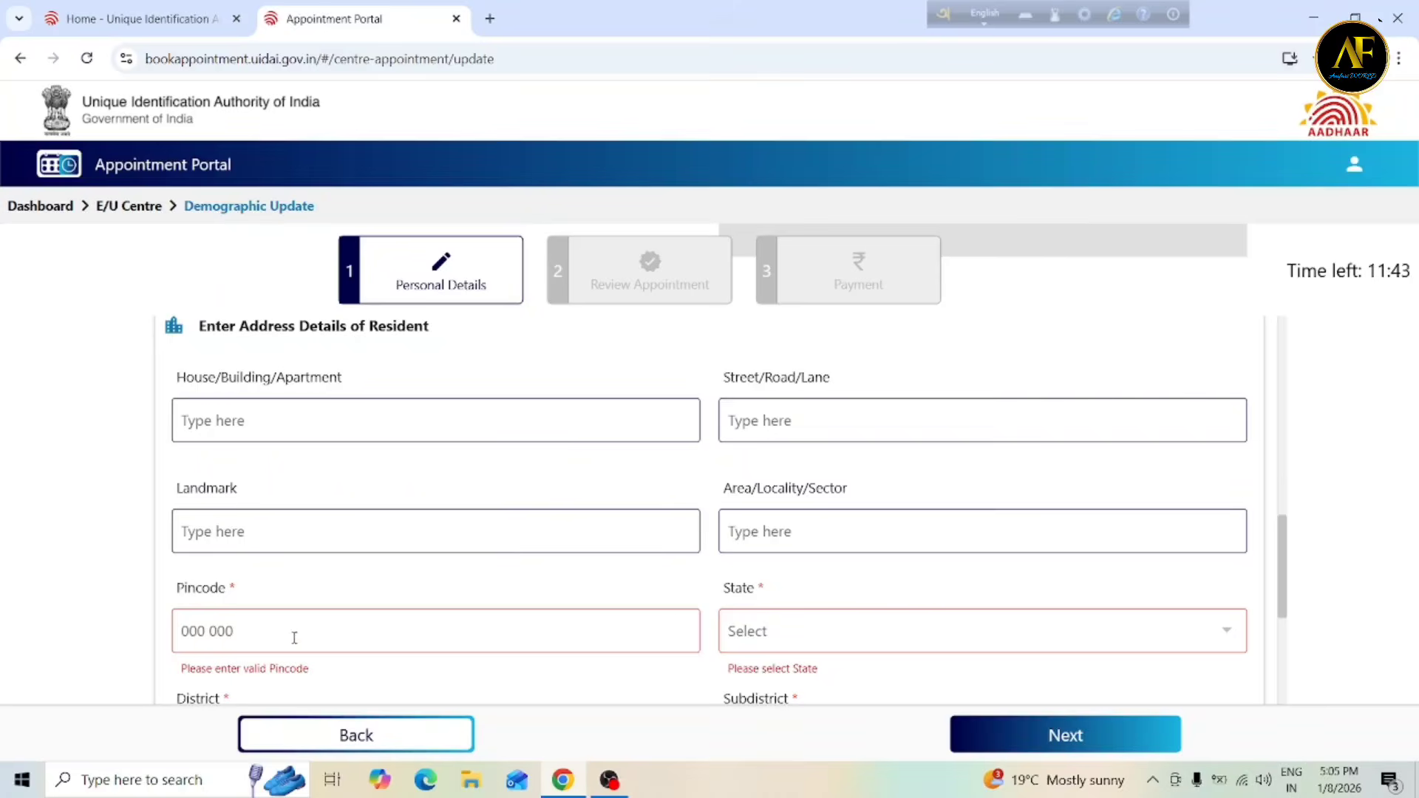
pyautogui.scroll(-4, 295, 436)
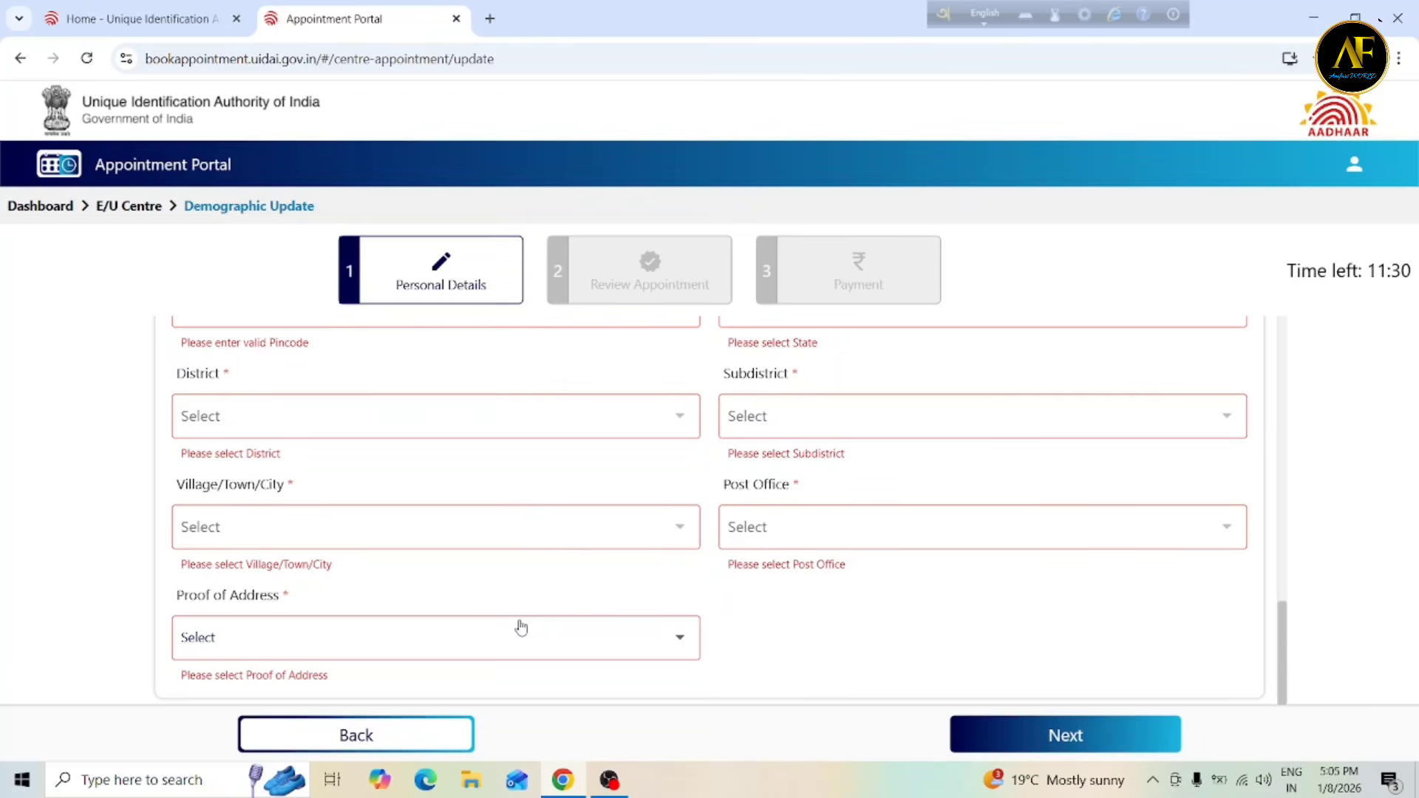
pyautogui.click(603, 640)
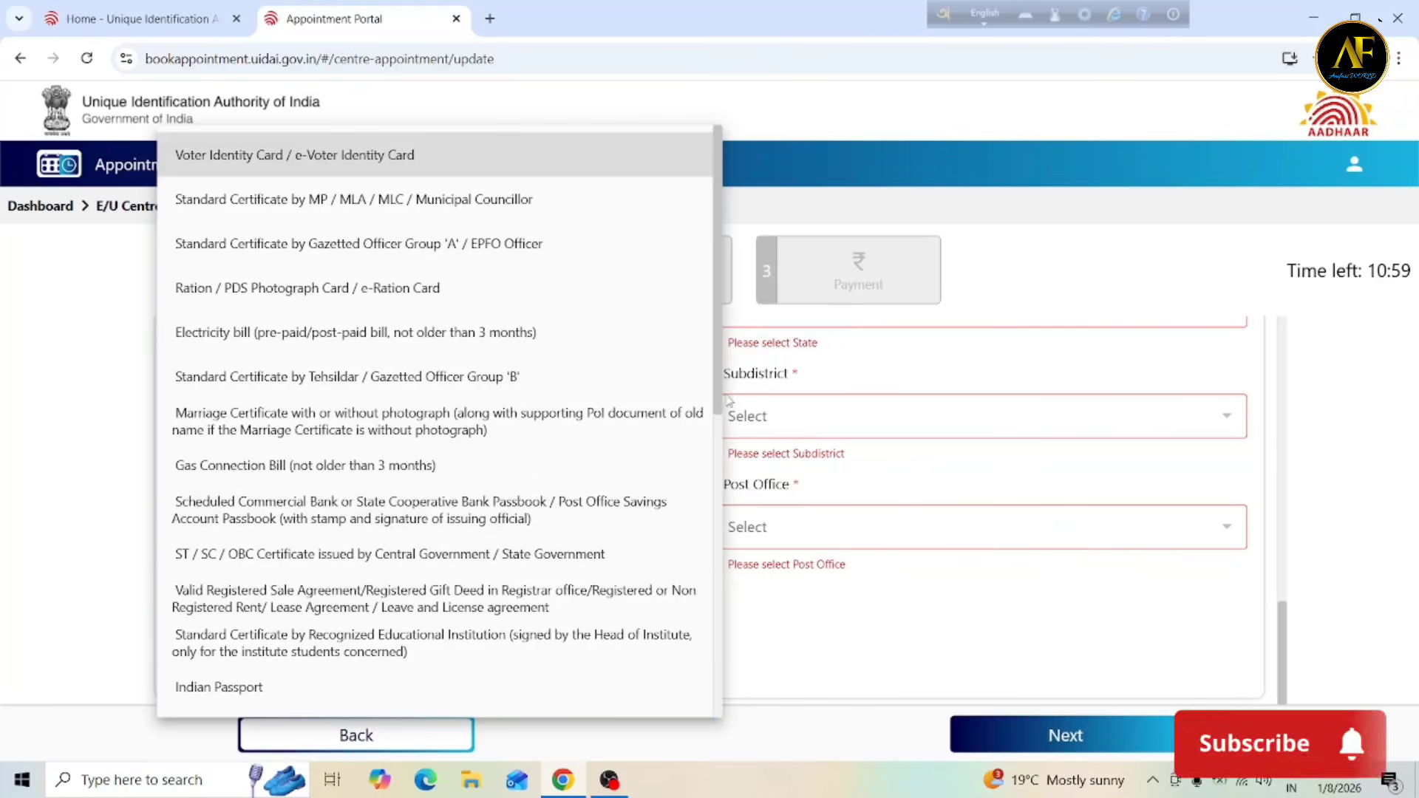
pyautogui.moveTo(718, 399); pyautogui.dragTo(722, 669)
pyautogui.scroll(8, 687, 473)
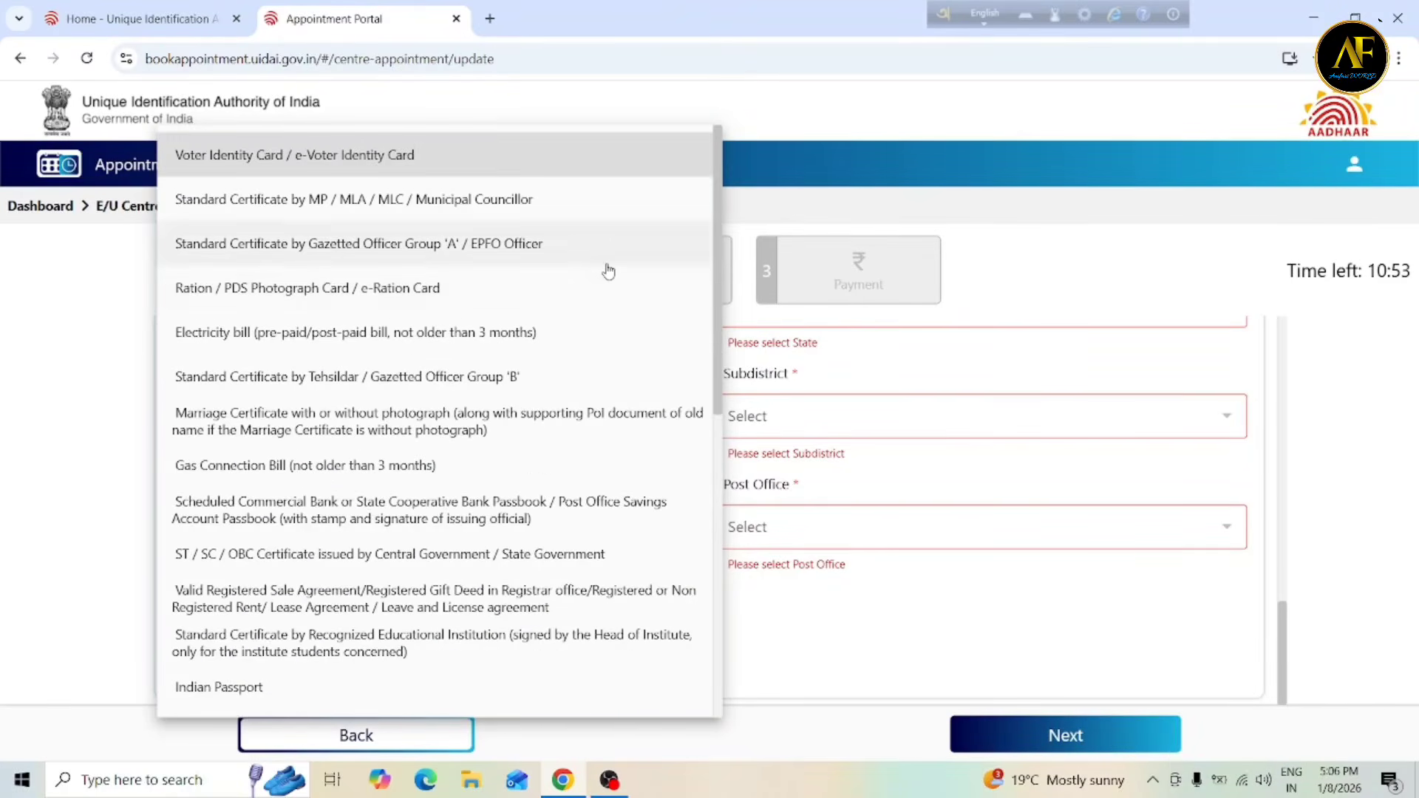
pyautogui.click(973, 265)
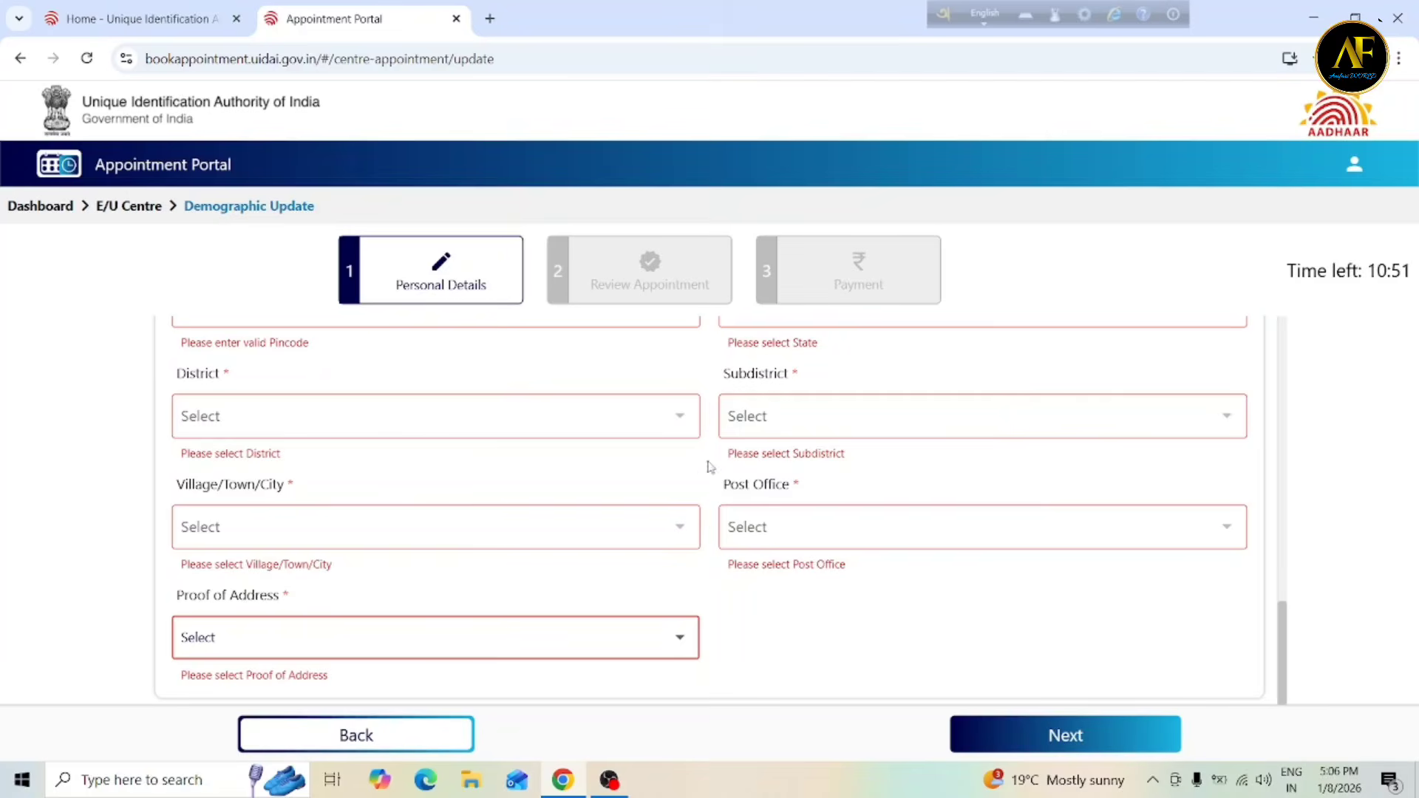
# Keep only Biometric Update among the fields for update, and proceed through the appointment review to payment.
pyautogui.scroll(10, 1277, 365)
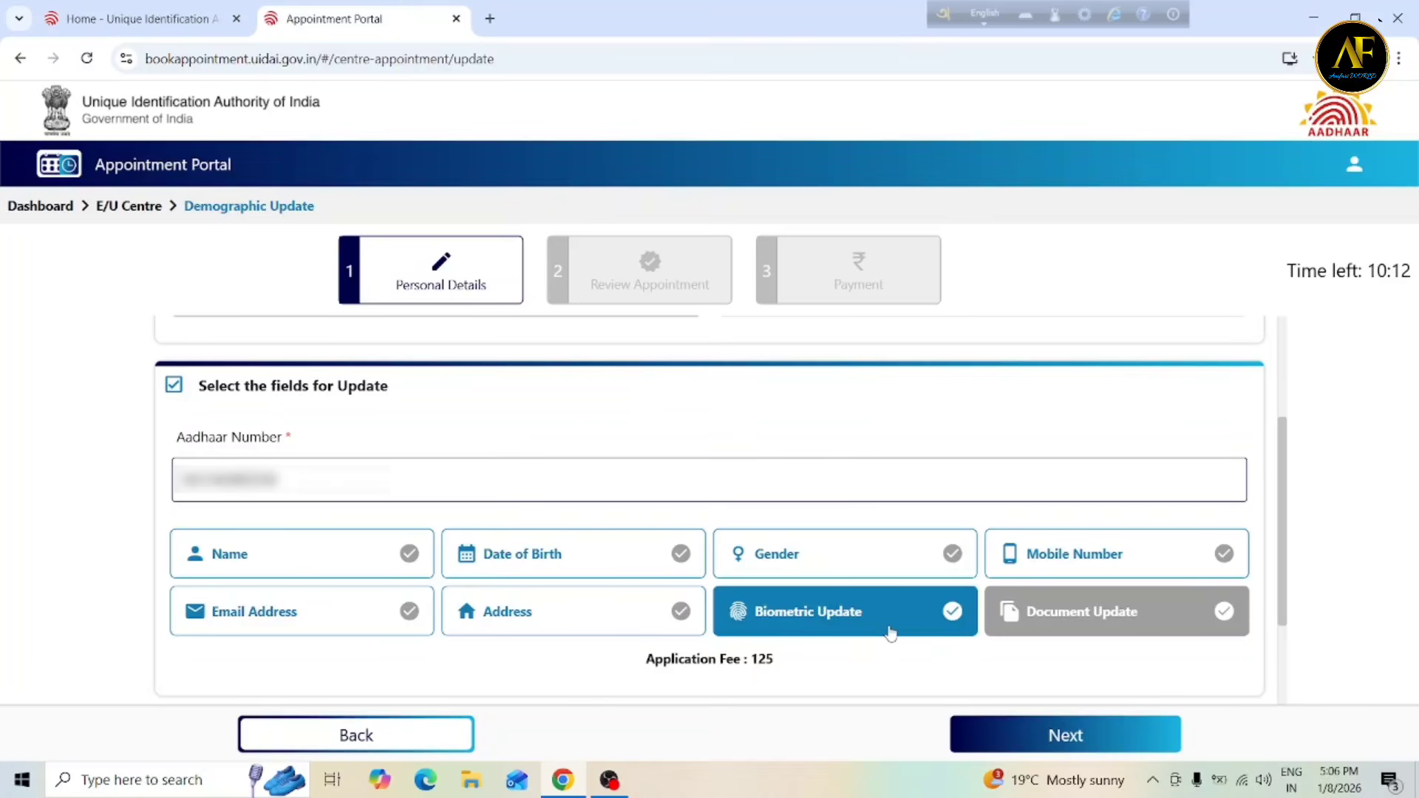
pyautogui.click(1081, 739)
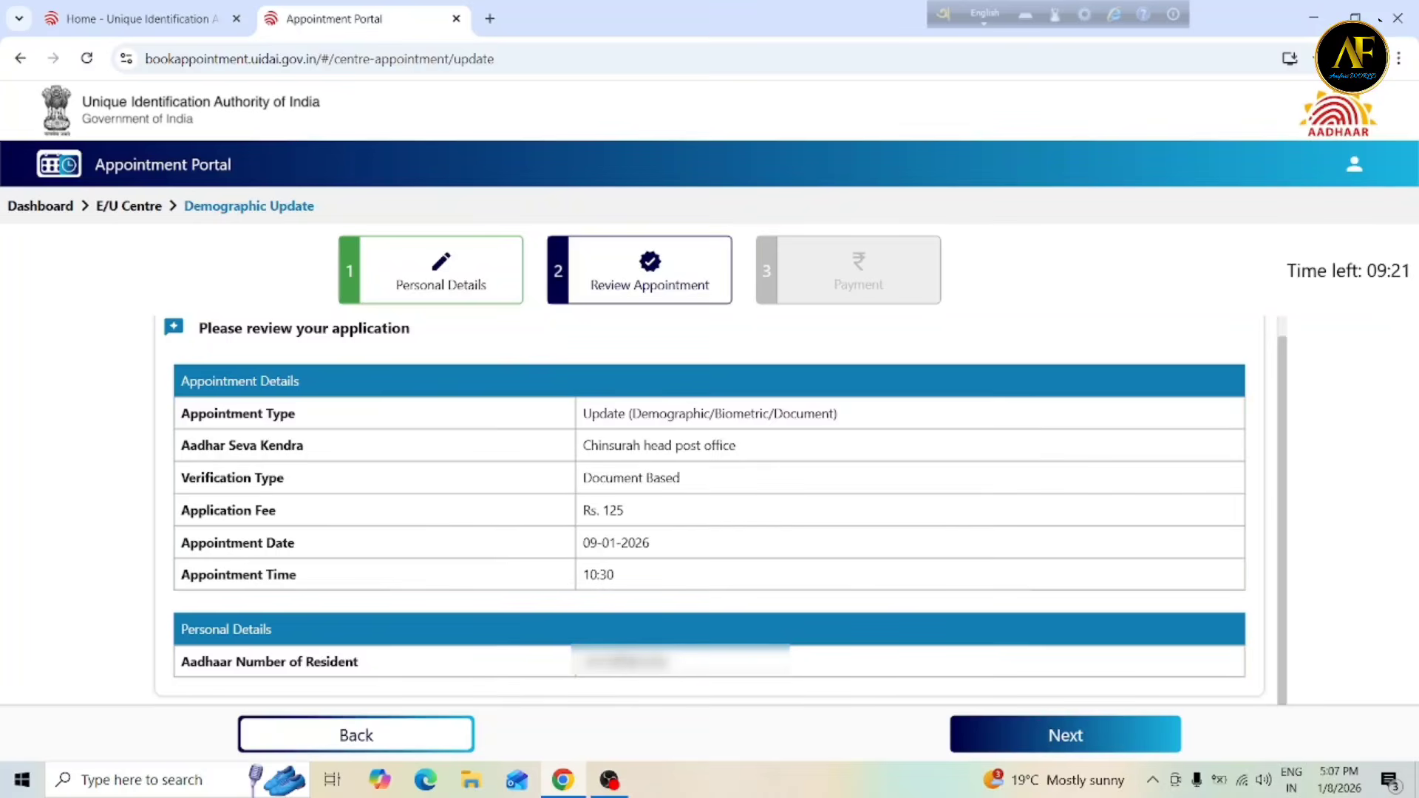
pyautogui.click(1077, 737)
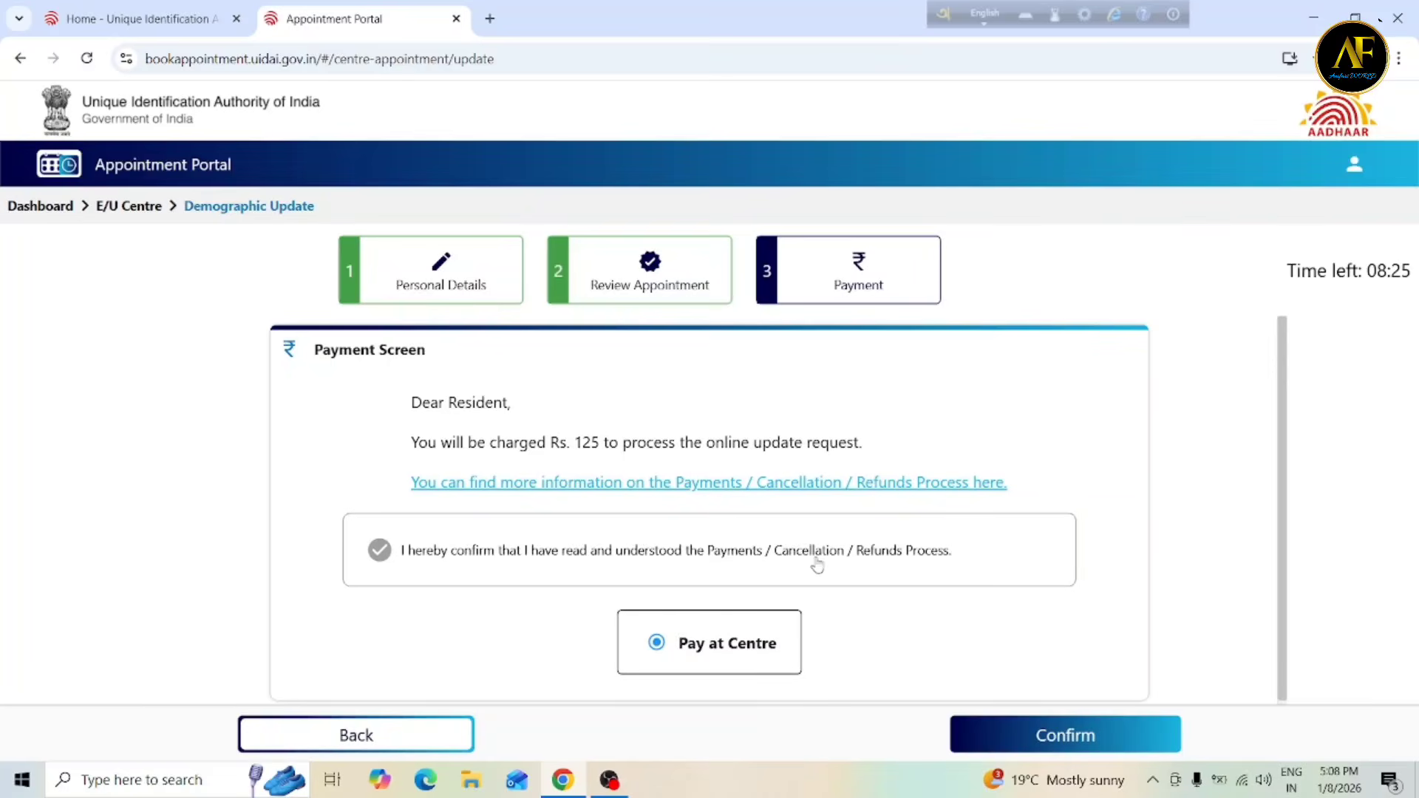
# Accept the payments, cancellation and refunds declaration with Pay at Centre, and confirm booking the appointment.
pyautogui.click(380, 551)
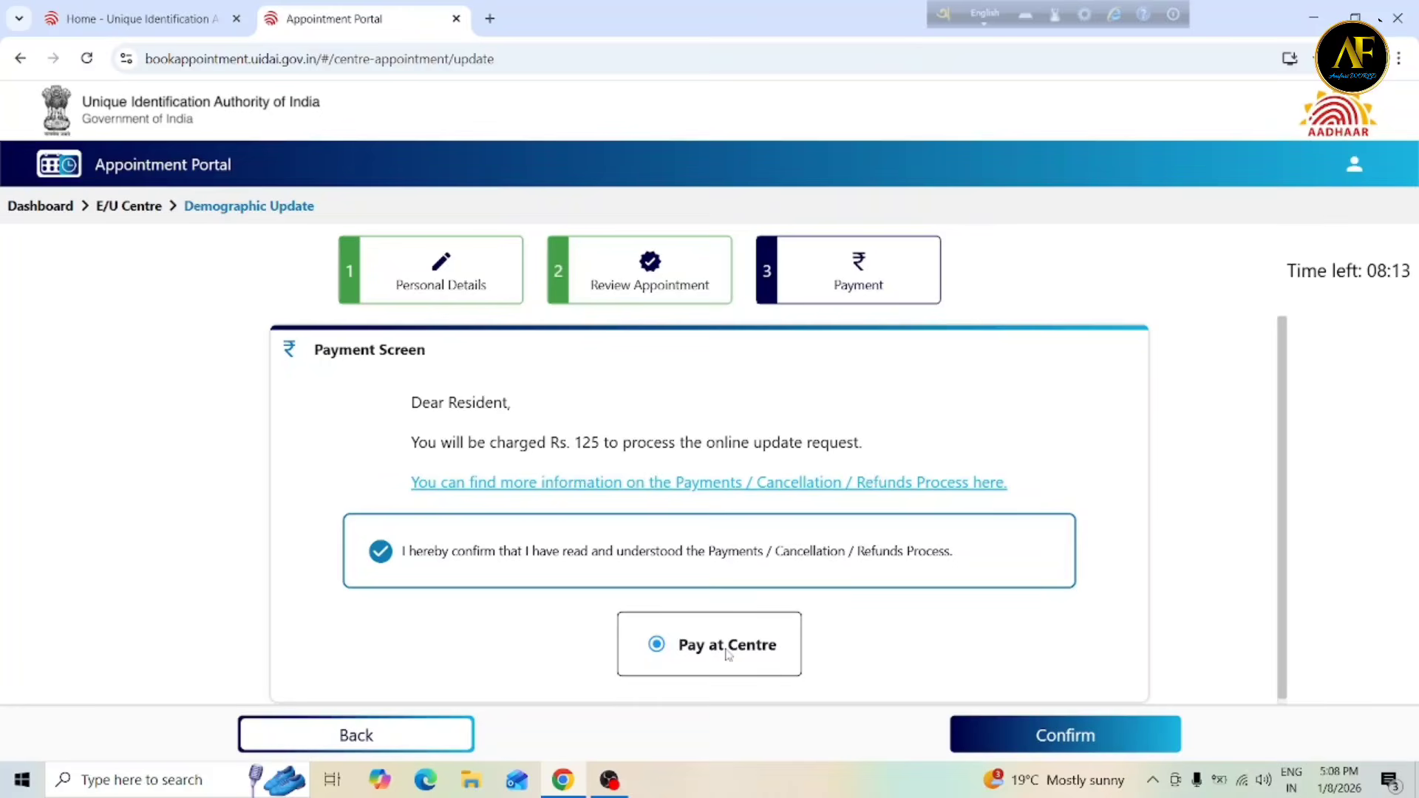
pyautogui.click(1076, 741)
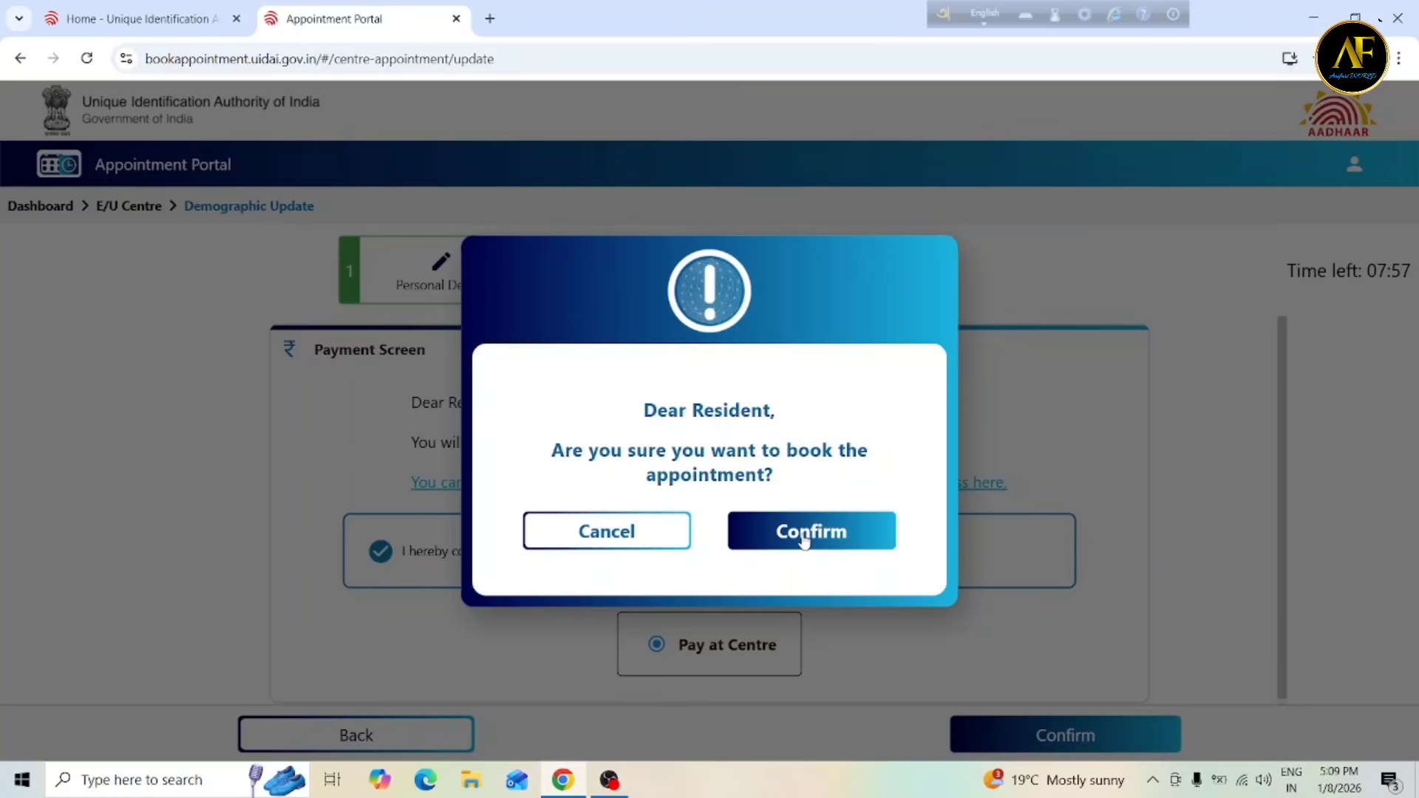
pyautogui.click(834, 541)
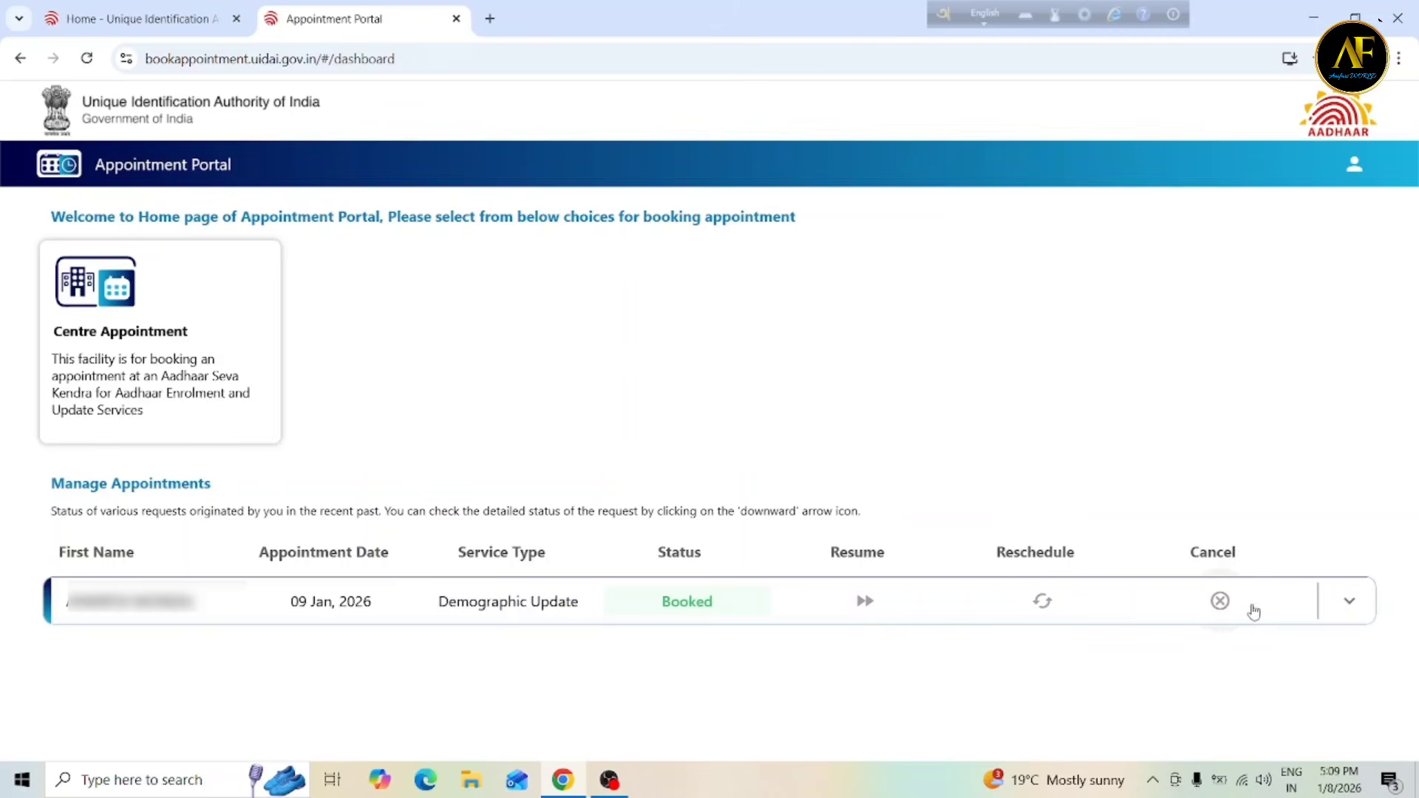
# Expand the details of the booked 09 Jan, 2026 appointment and download its acknowledgement letter.
pyautogui.click(1352, 605)
pyautogui.scroll(-1, 1045, 592)
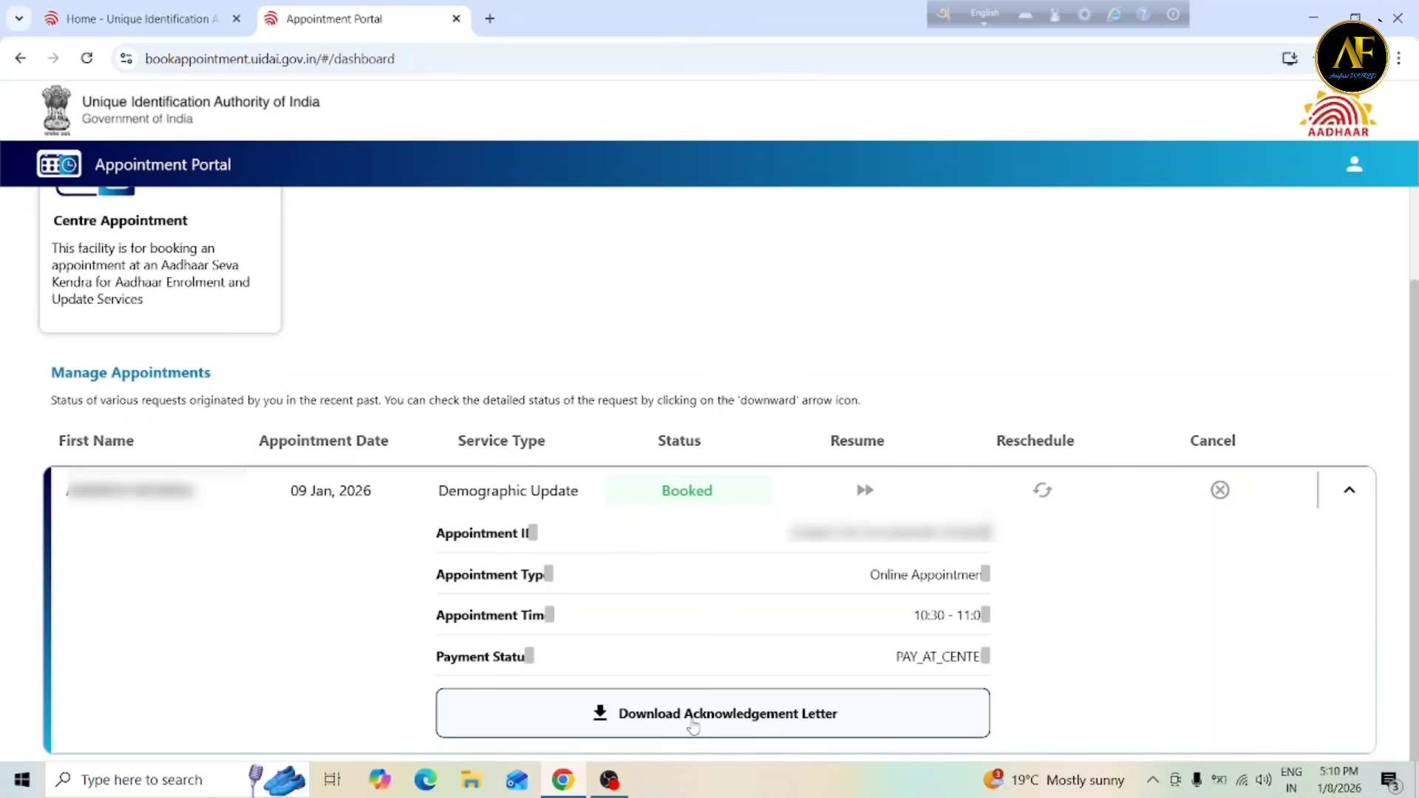
pyautogui.click(723, 727)
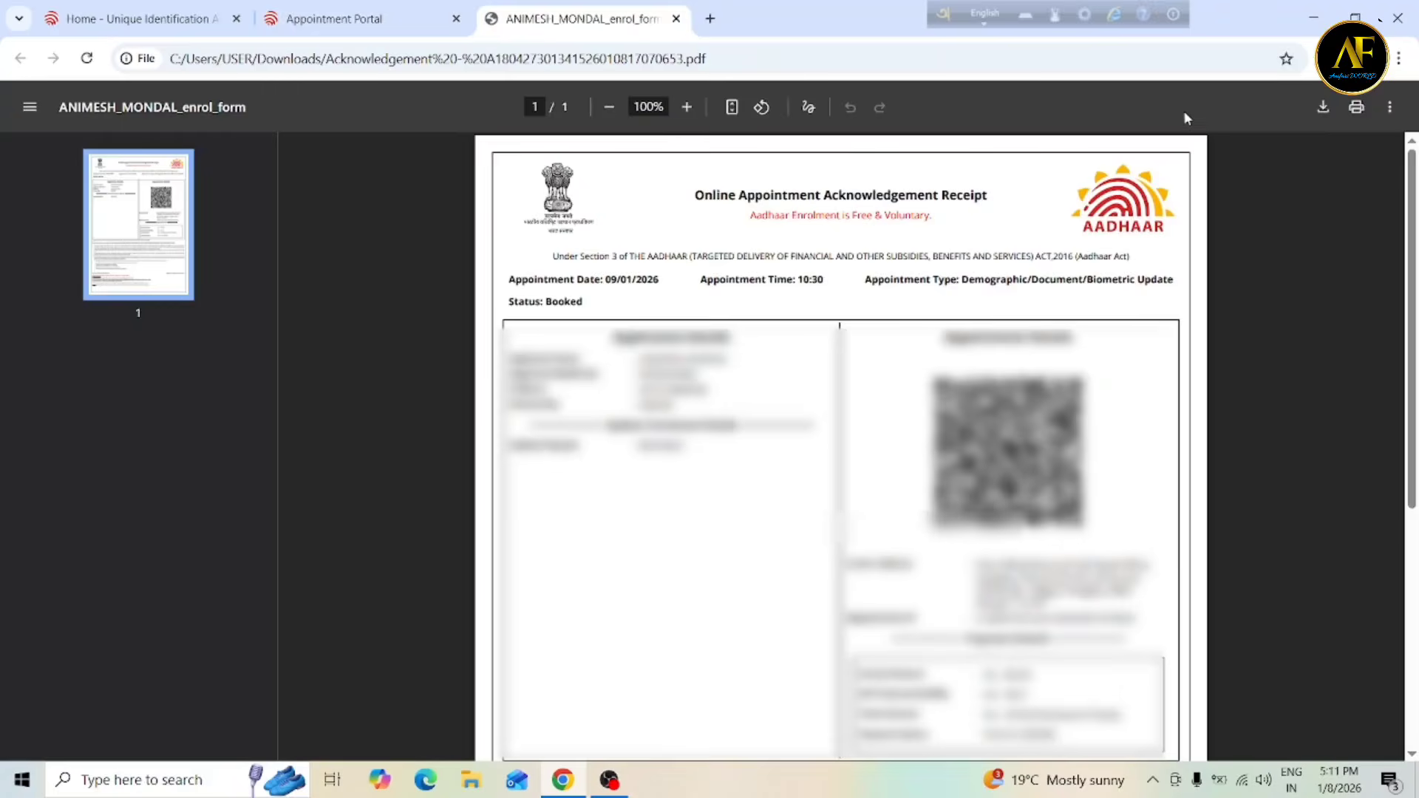